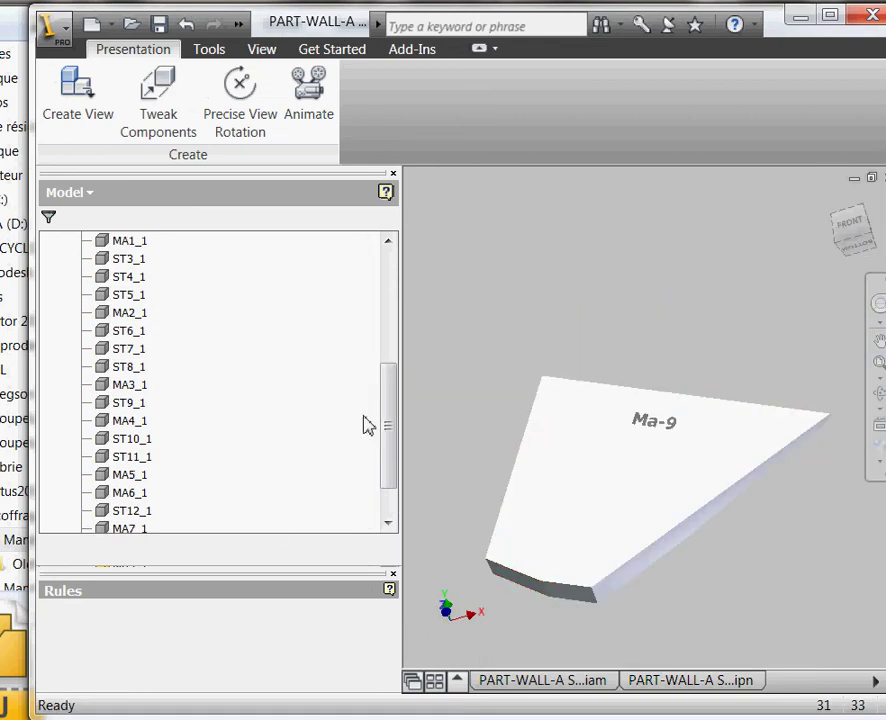
Turn on the visibility of component ST12_1 in the presentation so it shows beside MA9_1
{"action": "scroll", "coordinate": [367, 425], "scroll_direction": "down", "scroll_amount": 2}
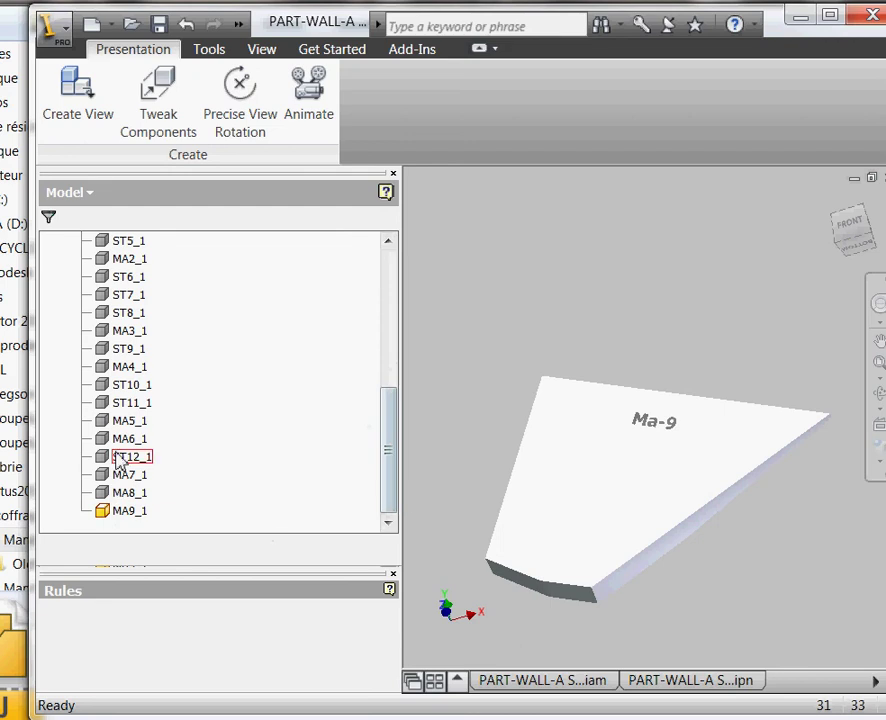
{"action": "left_click", "coordinate": [118, 461]}
{"action": "right_click", "coordinate": [116, 466]}
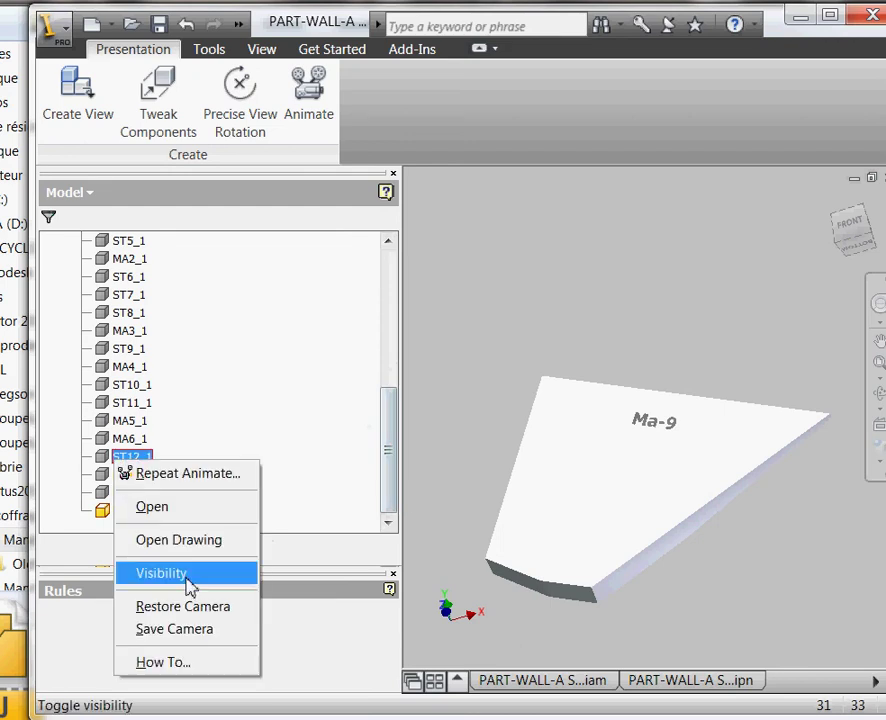
{"action": "left_click", "coordinate": [190, 587]}
{"action": "middle_click_drag", "start_coordinate": [706, 477], "coordinate": [483, 482]}
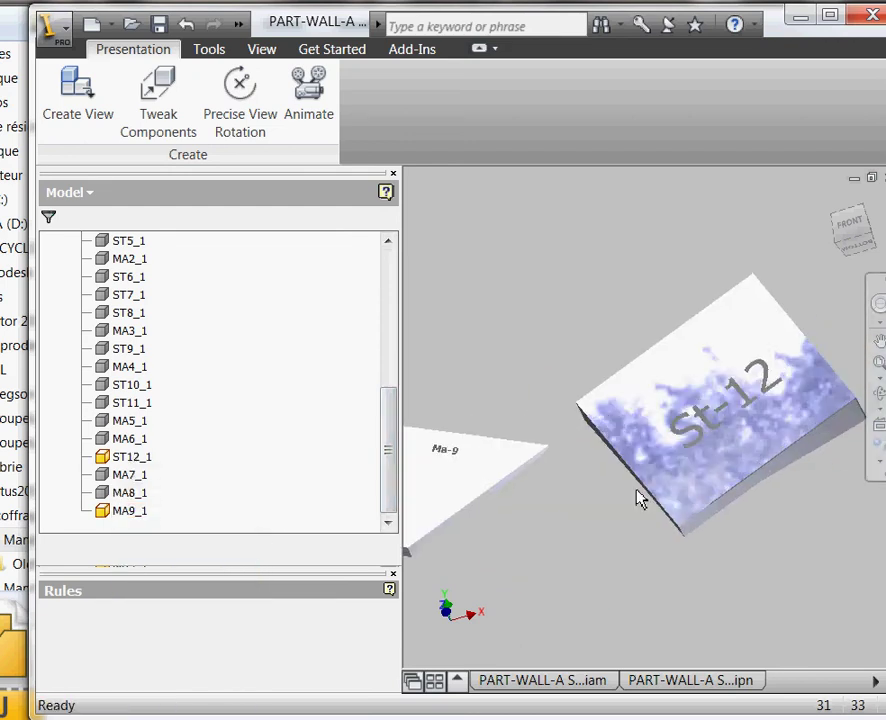
{"action": "middle_click_drag", "start_coordinate": [584, 481], "coordinate": [639, 443]}
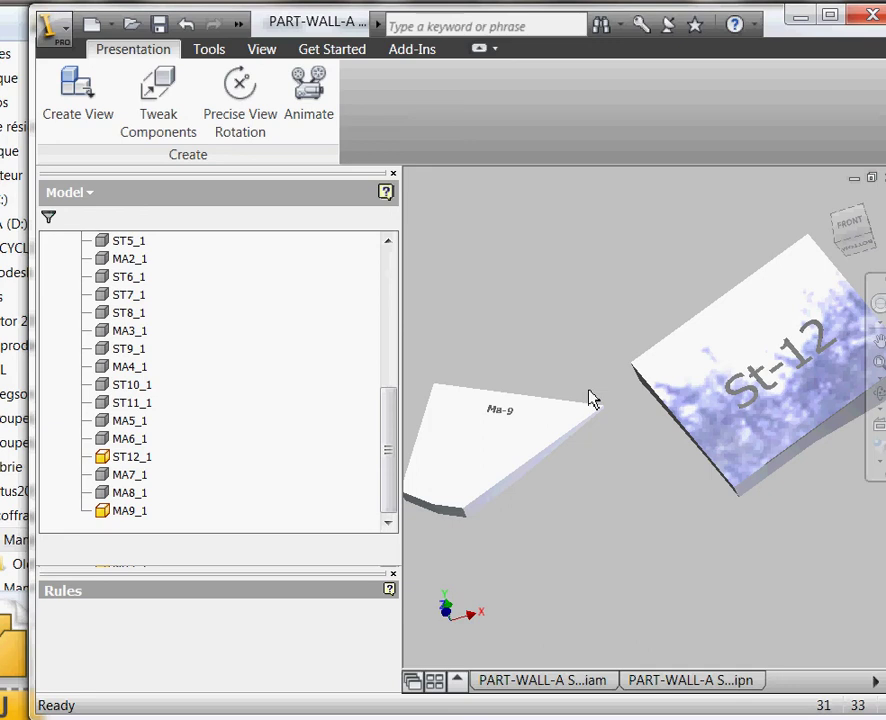
Open the ST12_1 component in its own part file
{"action": "left_click", "coordinate": [712, 400]}
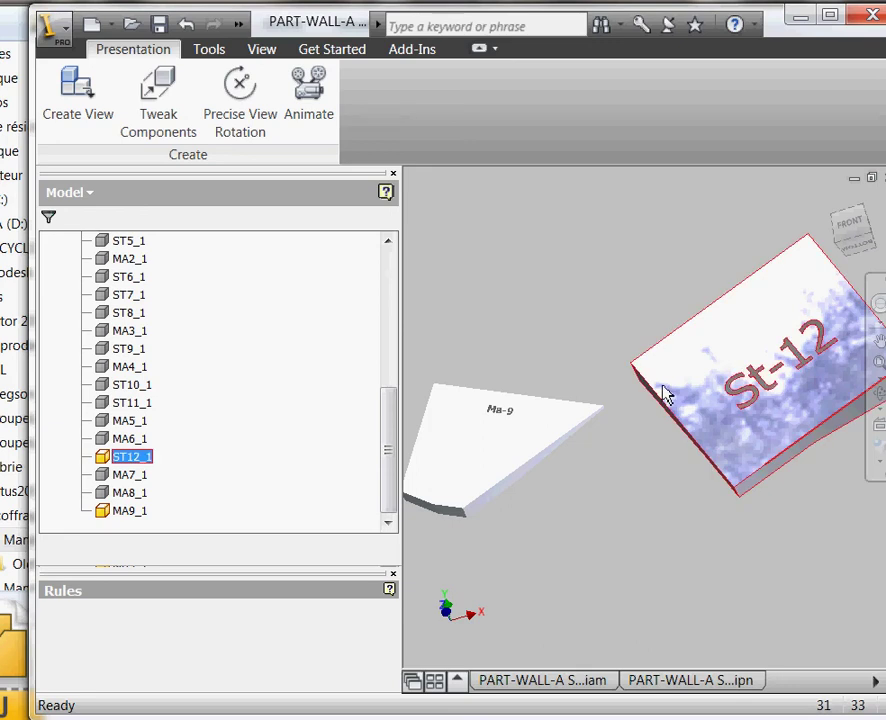
{"action": "right_click", "coordinate": [115, 470]}
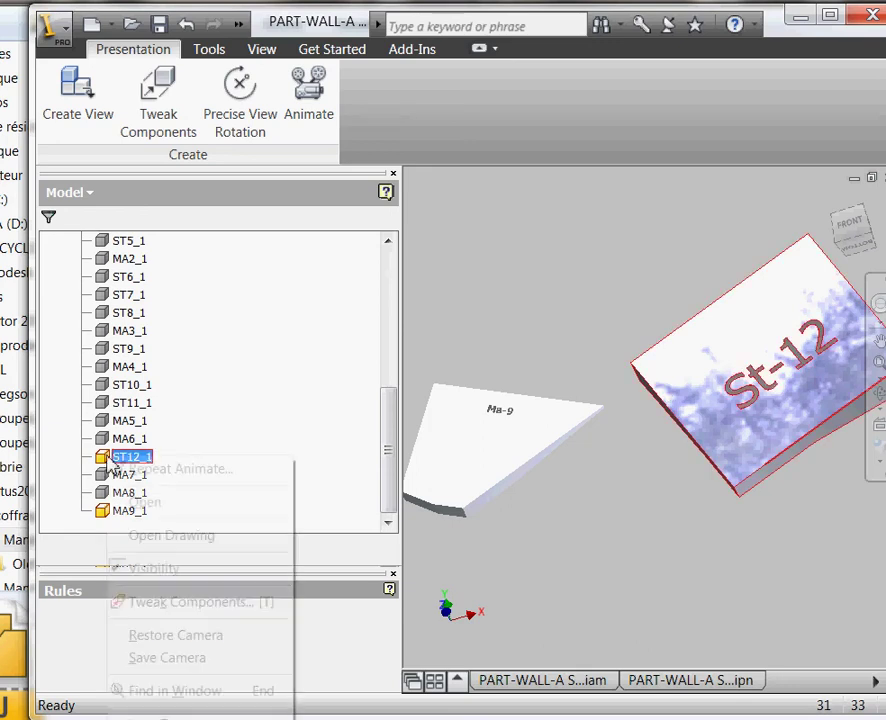
{"action": "left_click", "coordinate": [150, 508]}
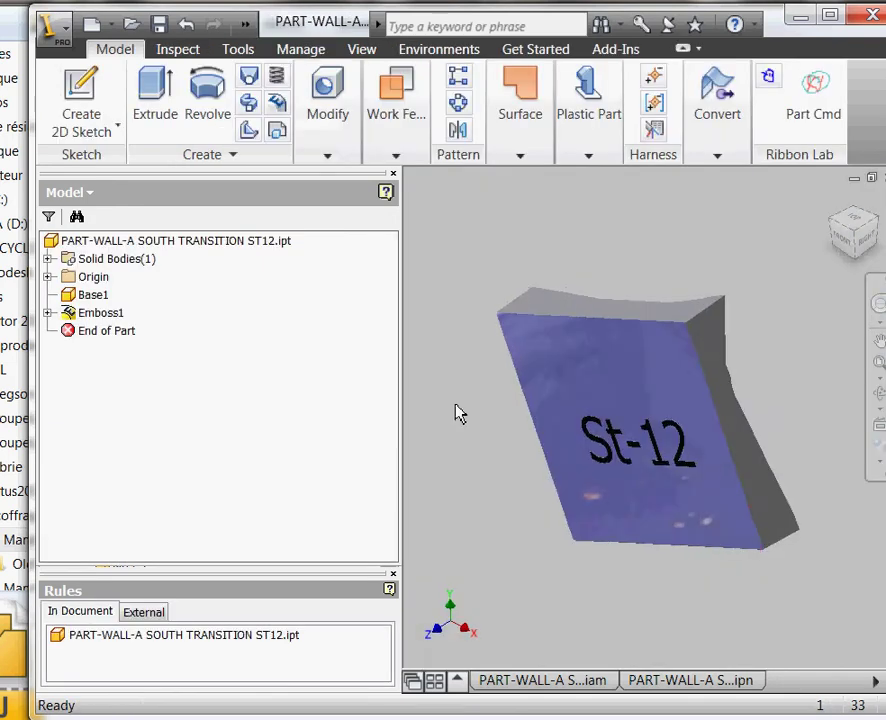
Delete the Emboss1 feature together with its consumed sketch
{"action": "mouse_move", "coordinate": [455, 413]}
{"action": "middle_mouse_down", "text": "shift"}
{"action": "mouse_move", "coordinate": [475, 426]}
{"action": "mouse_move", "coordinate": [447, 431]}
{"action": "middle_mouse_up", "text": "shift"}
{"action": "left_click", "coordinate": [48, 313]}
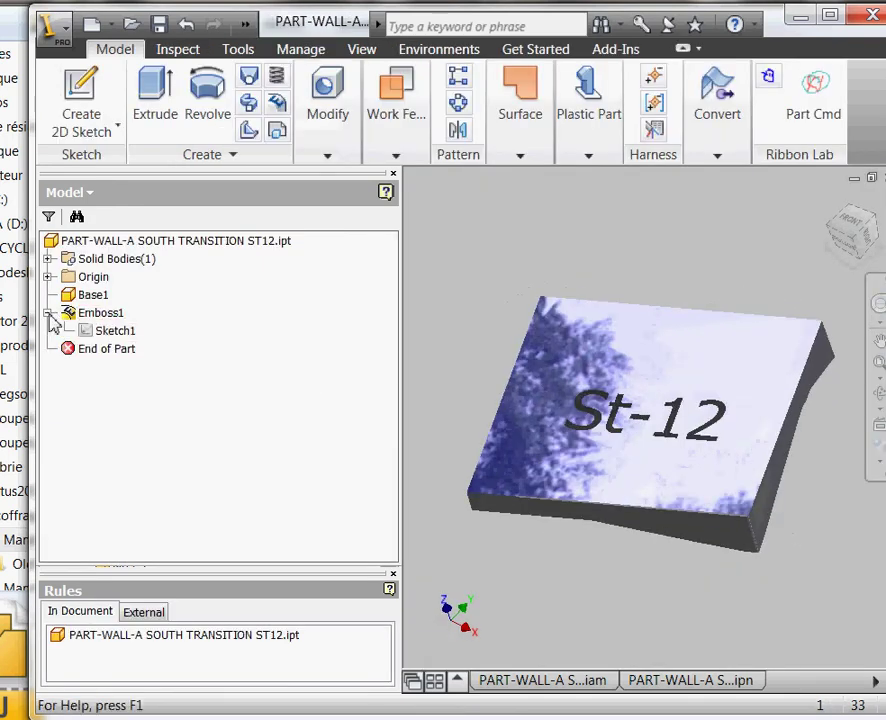
{"action": "left_click", "coordinate": [110, 330]}
{"action": "left_click", "coordinate": [549, 378]}
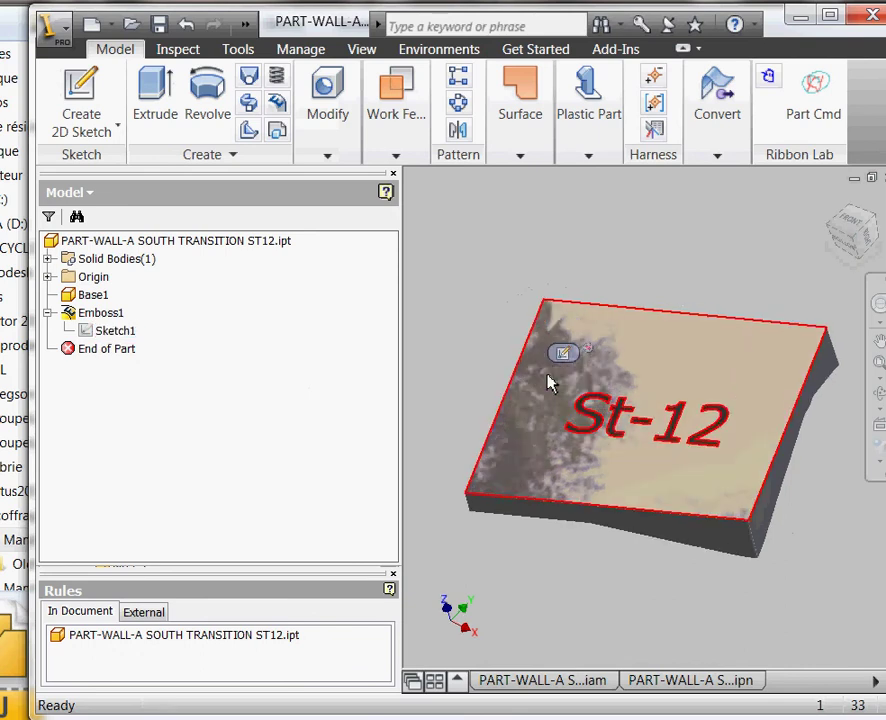
{"action": "left_click", "coordinate": [495, 346]}
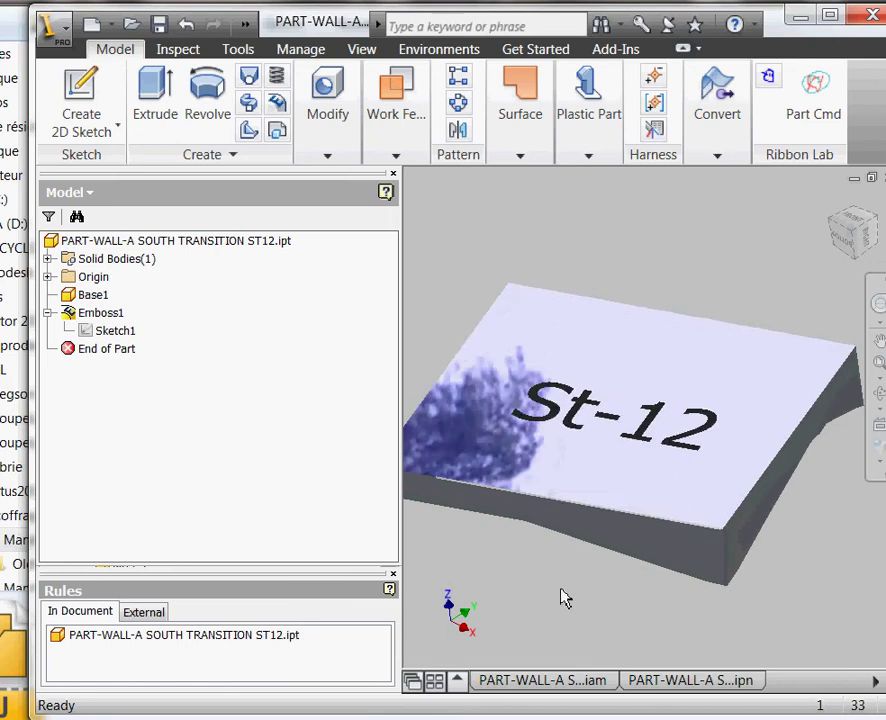
{"action": "left_click", "coordinate": [580, 505]}
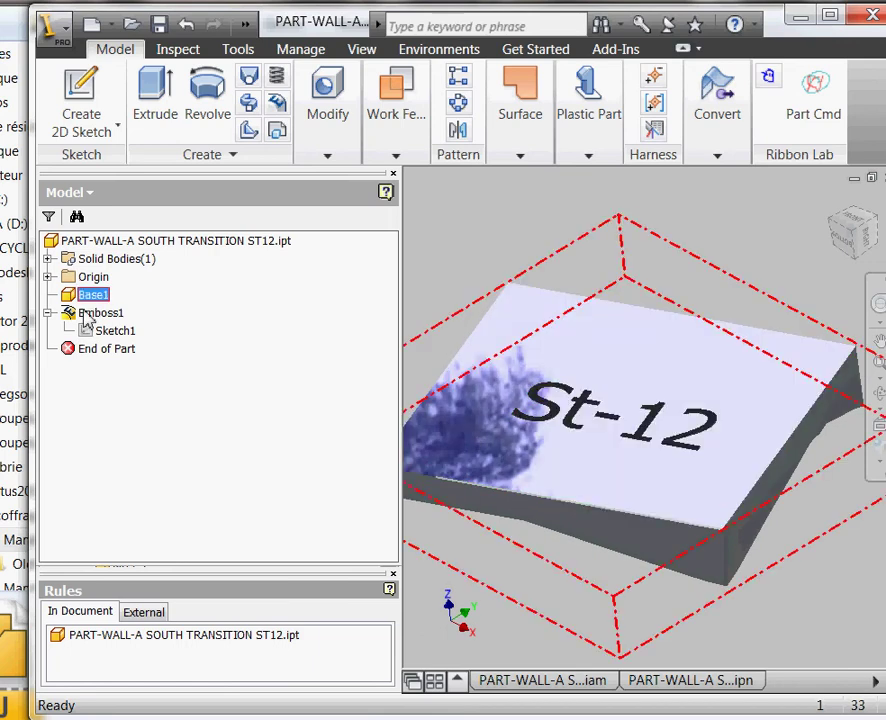
{"action": "right_click", "coordinate": [97, 316]}
{"action": "left_click", "coordinate": [124, 362]}
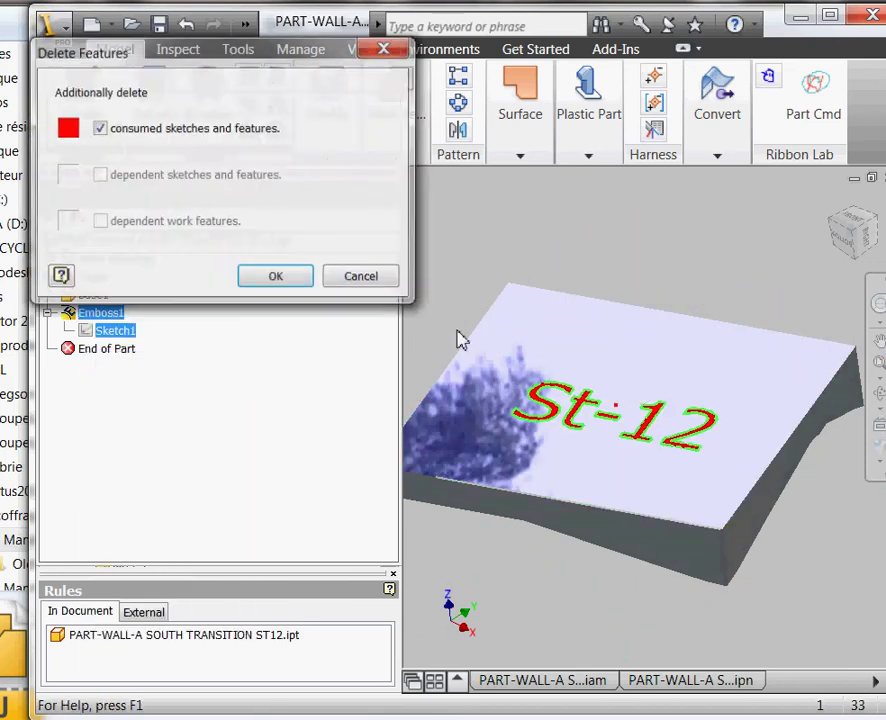
{"action": "key", "text": "Return"}
Start a sketch on the large flat face and add the text "St-12" at its centre point, with a size of 2000 mm
{"action": "left_click", "coordinate": [445, 357]}
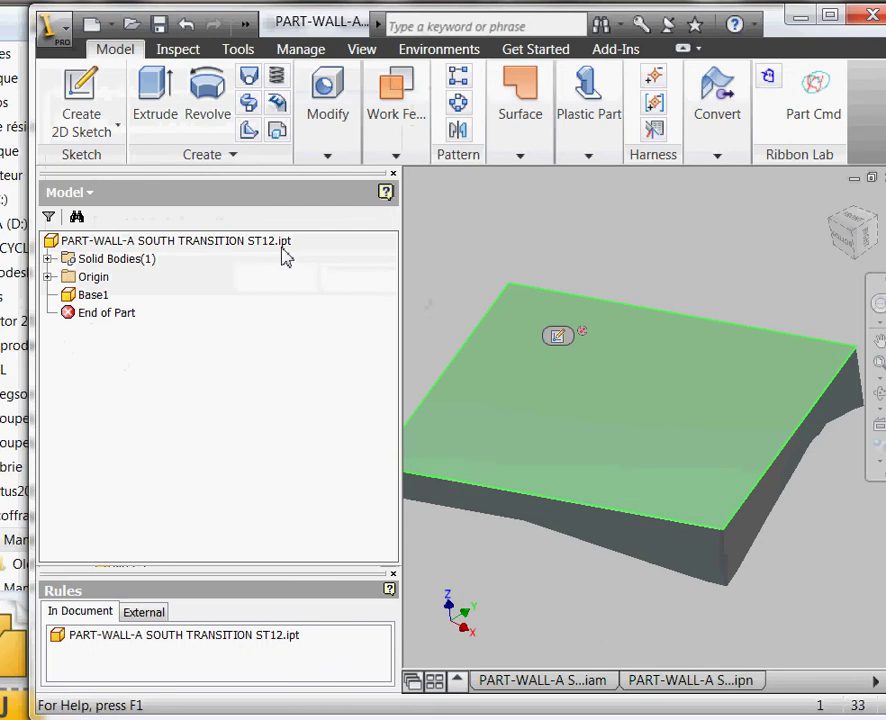
{"action": "left_click", "coordinate": [110, 114]}
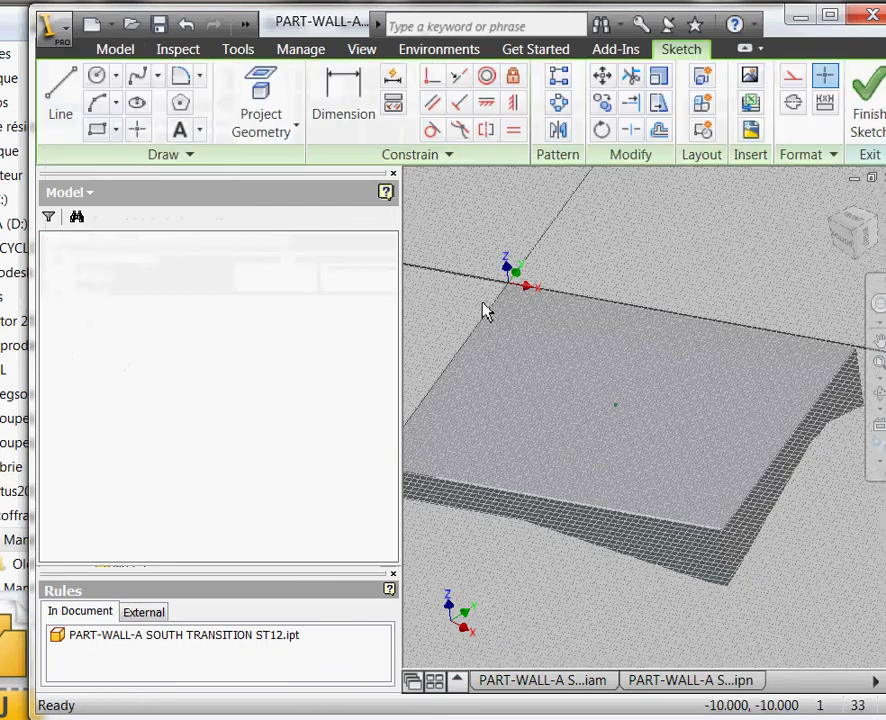
{"action": "left_click", "coordinate": [180, 130]}
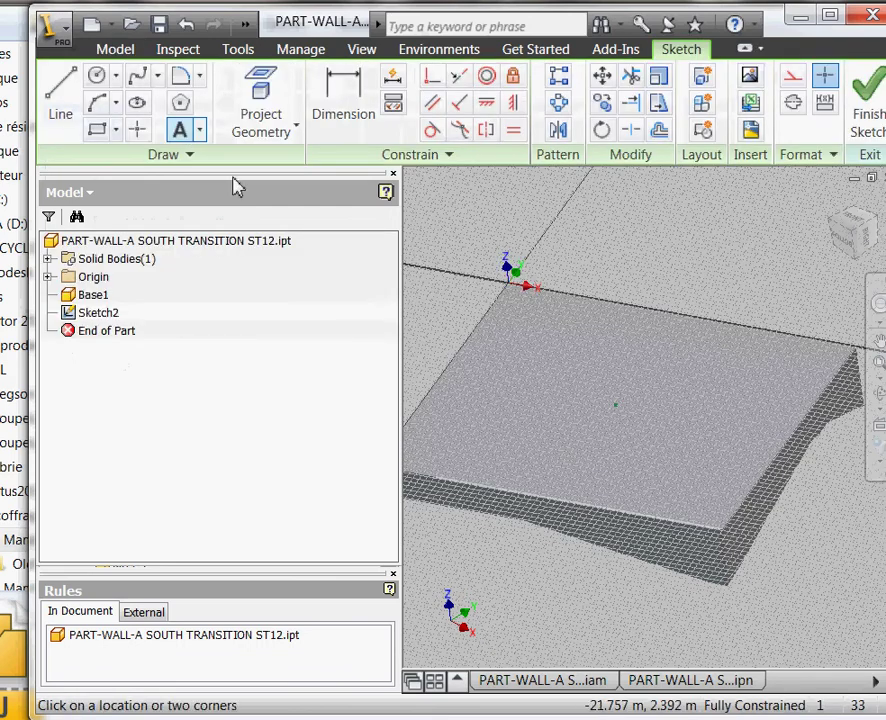
{"action": "left_click", "coordinate": [618, 410]}
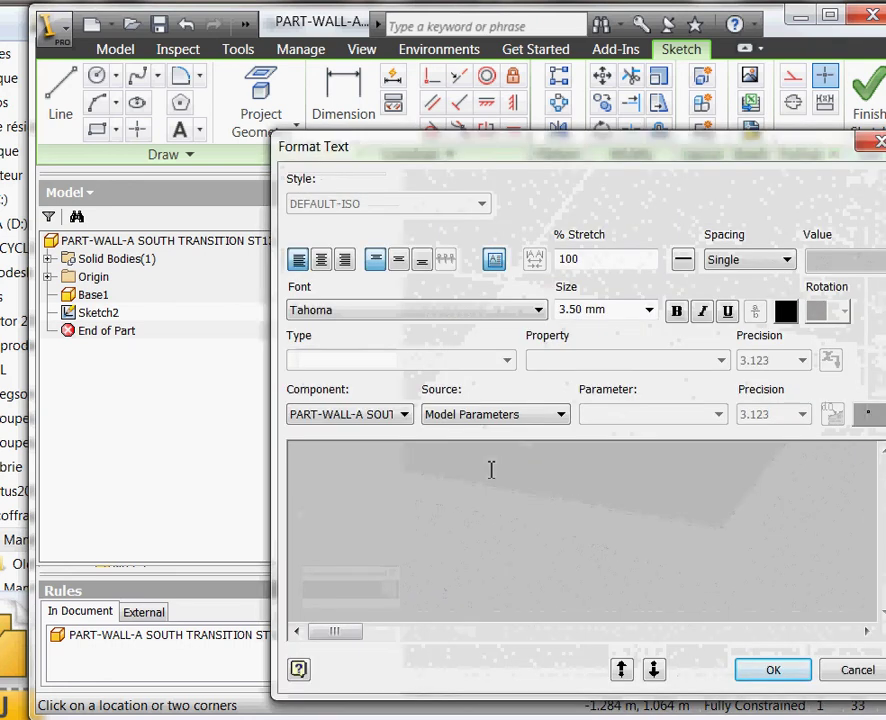
{"action": "type", "text": "St-12"}
{"action": "left_click_drag", "start_coordinate": [487, 467], "coordinate": [269, 455]}
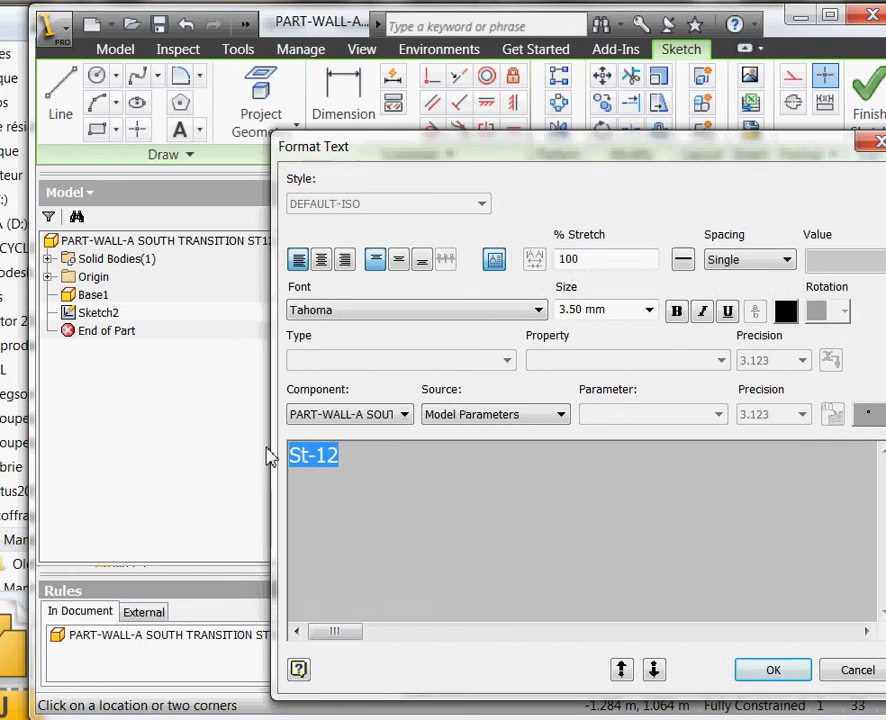
{"action": "left_click", "coordinate": [586, 311]}
{"action": "type", "text": "200"}
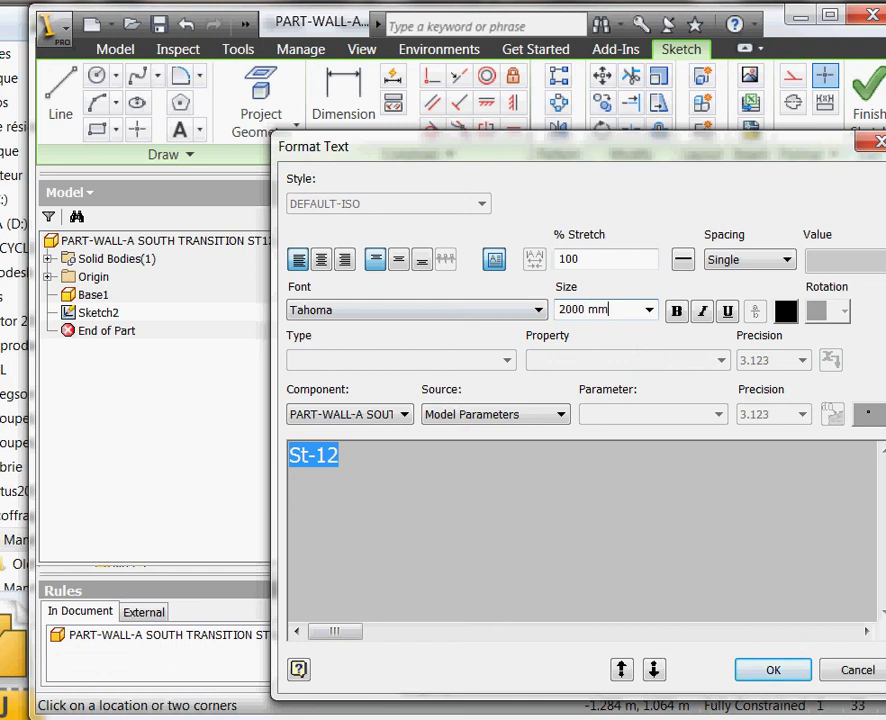
{"action": "left_click", "coordinate": [773, 670]}
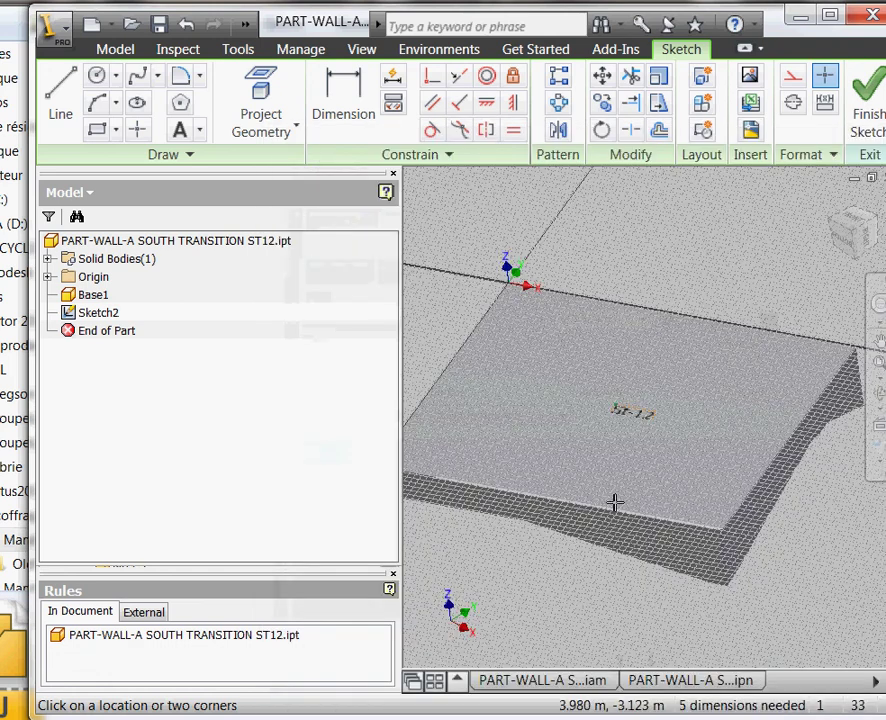
Move the St-12 text away from the centre point towards the sketch origin, and set it to 3000 mm bold
{"action": "scroll", "coordinate": [630, 470], "scroll_direction": "up", "scroll_amount": 3}
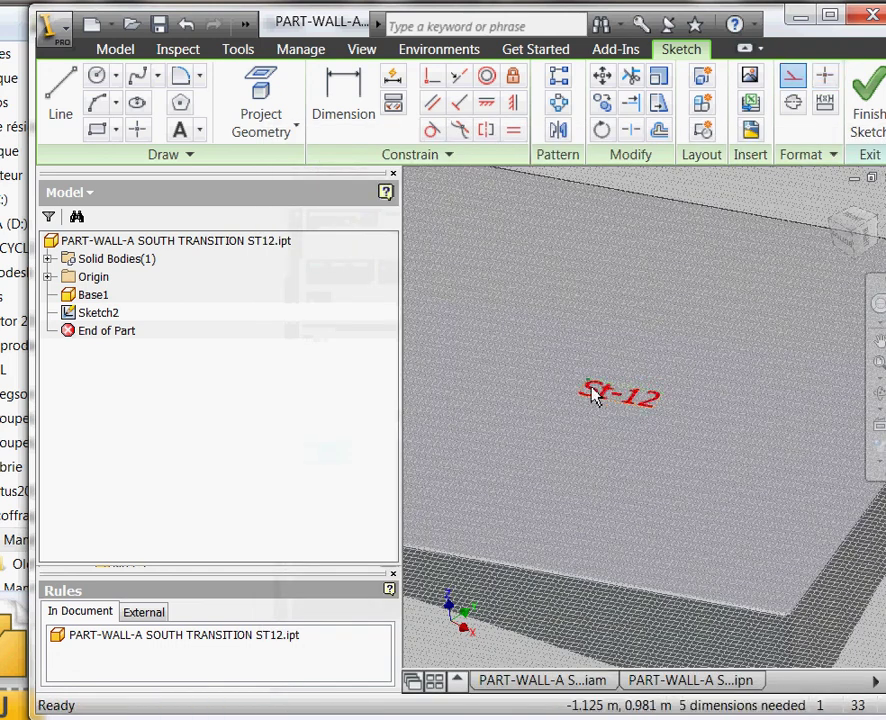
{"action": "mouse_move", "coordinate": [620, 393]}
{"action": "left_mouse_down"}
{"action": "mouse_move", "coordinate": [538, 318]}
{"action": "mouse_move", "coordinate": [642, 407]}
{"action": "left_mouse_up"}
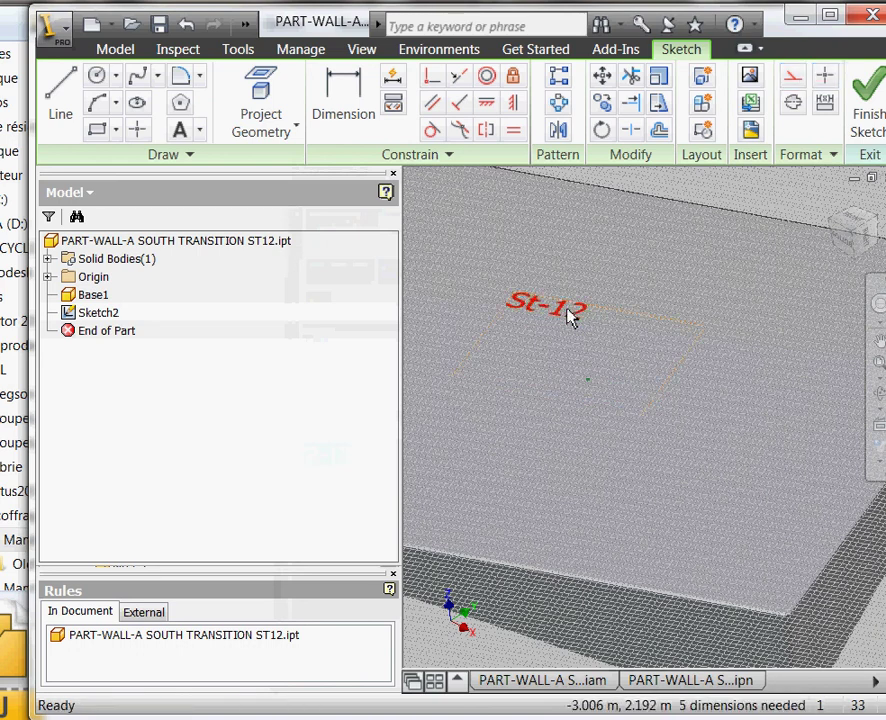
{"action": "right_click", "coordinate": [570, 316]}
{"action": "left_click", "coordinate": [633, 424]}
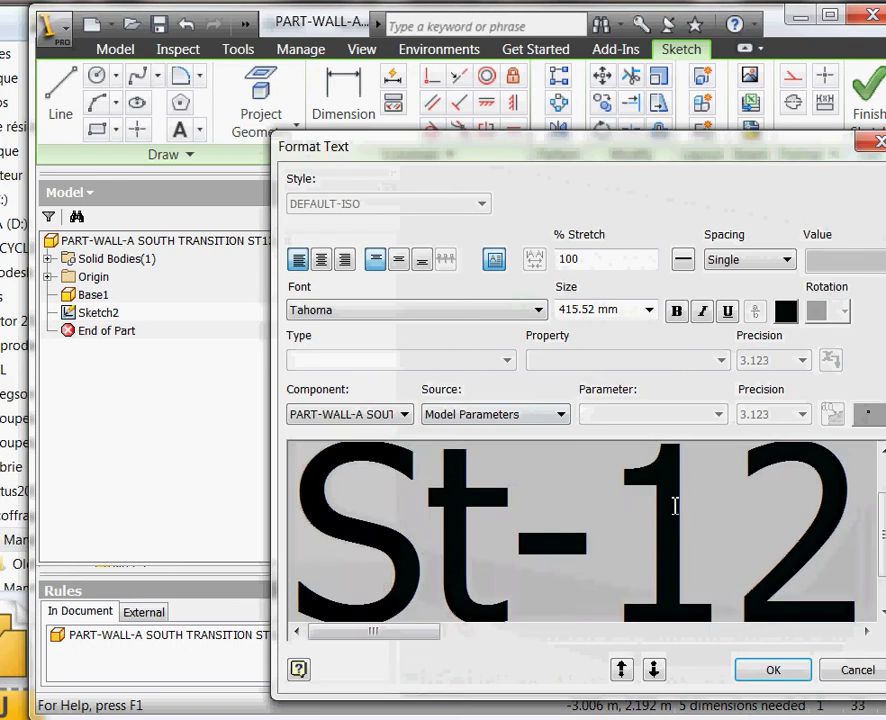
{"action": "left_click_drag", "start_coordinate": [674, 502], "coordinate": [400, 425]}
{"action": "left_click", "coordinate": [620, 316]}
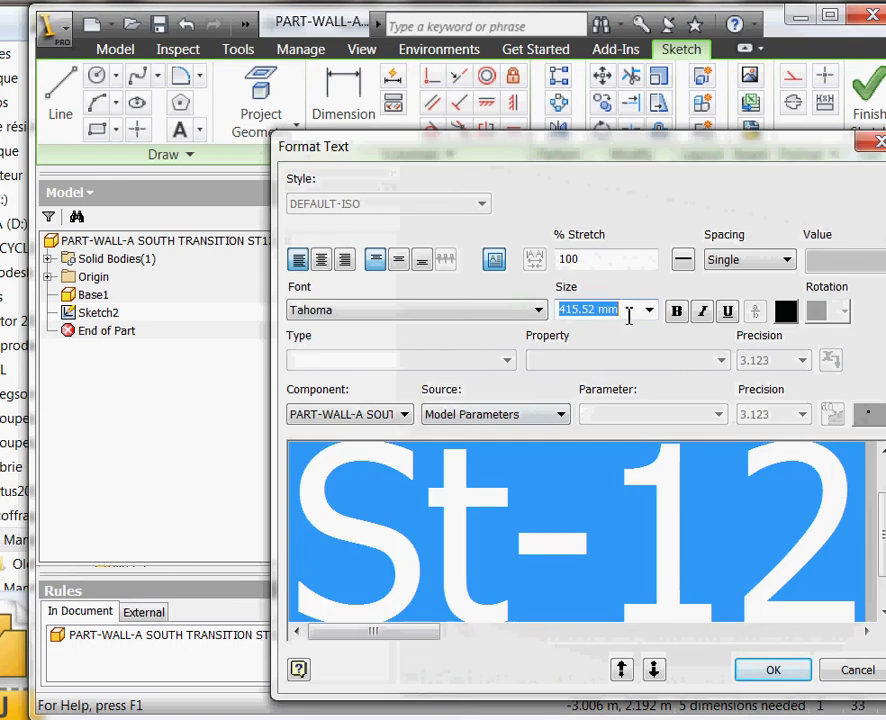
{"action": "key", "text": "Left"}
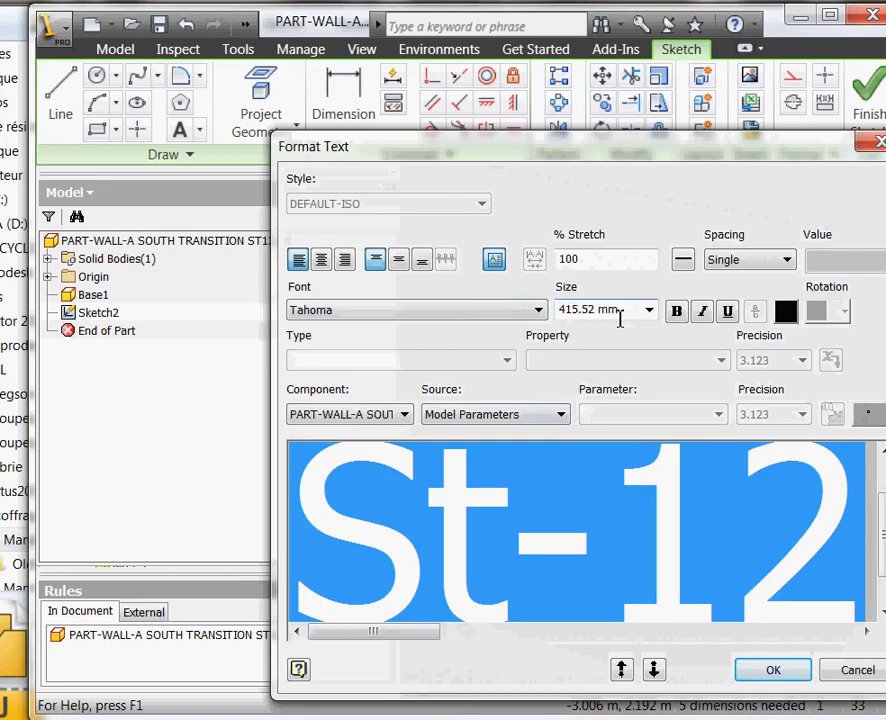
{"action": "key", "text": "shift+End"}
{"action": "key", "text": "Delete"}
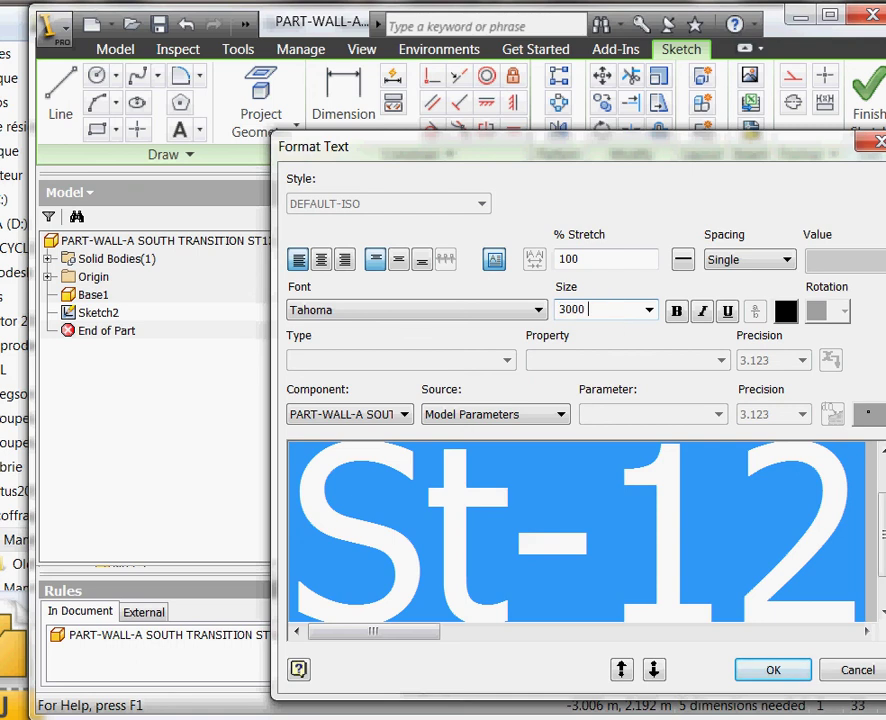
{"action": "left_click", "coordinate": [676, 311]}
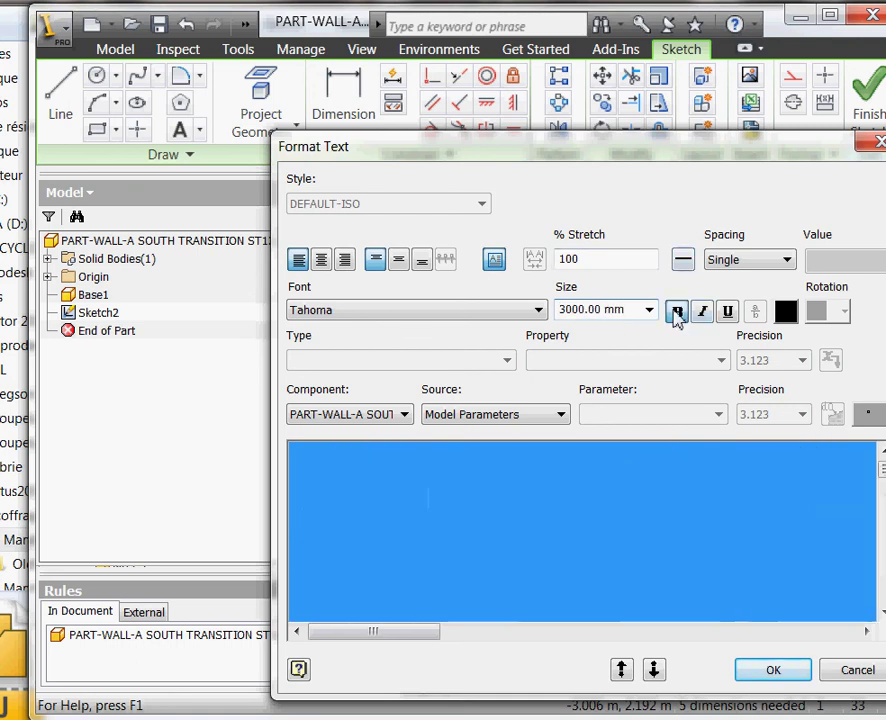
{"action": "left_click", "coordinate": [773, 669]}
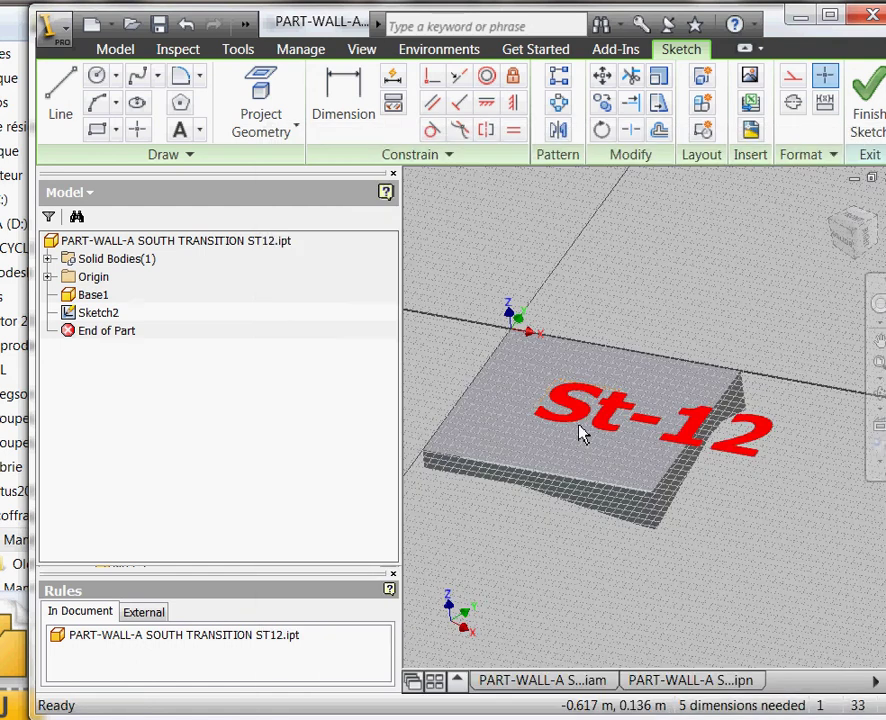
Reposition the bold St-12 text nearer the face's origin-side edge and set its size to 2500 mm
{"action": "mouse_move", "coordinate": [592, 422]}
{"action": "left_mouse_down"}
{"action": "mouse_move", "coordinate": [536, 400]}
{"action": "mouse_move", "coordinate": [537, 428]}
{"action": "left_mouse_up"}
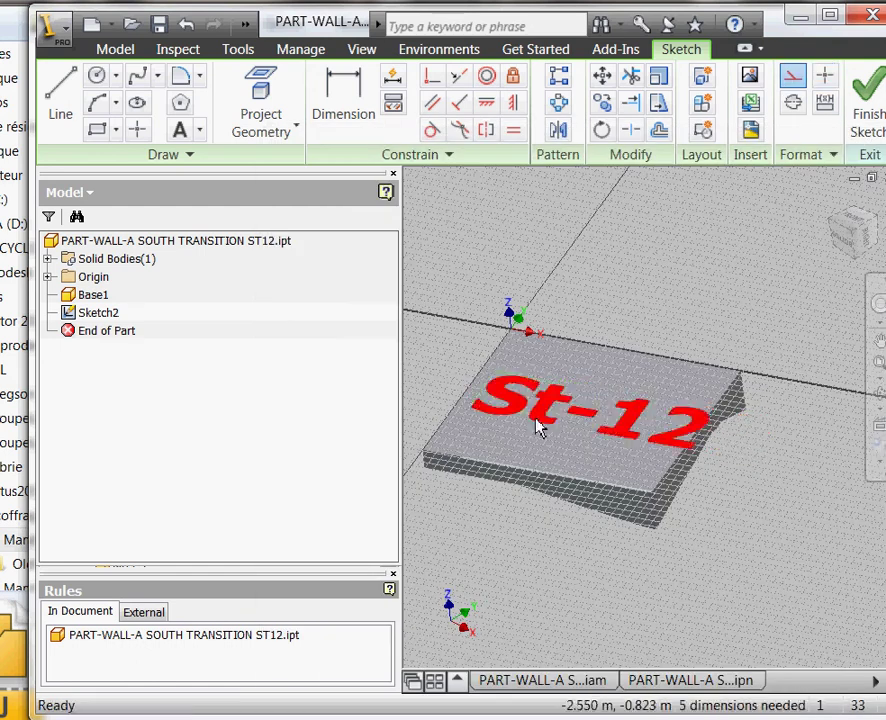
{"action": "right_click", "coordinate": [541, 406]}
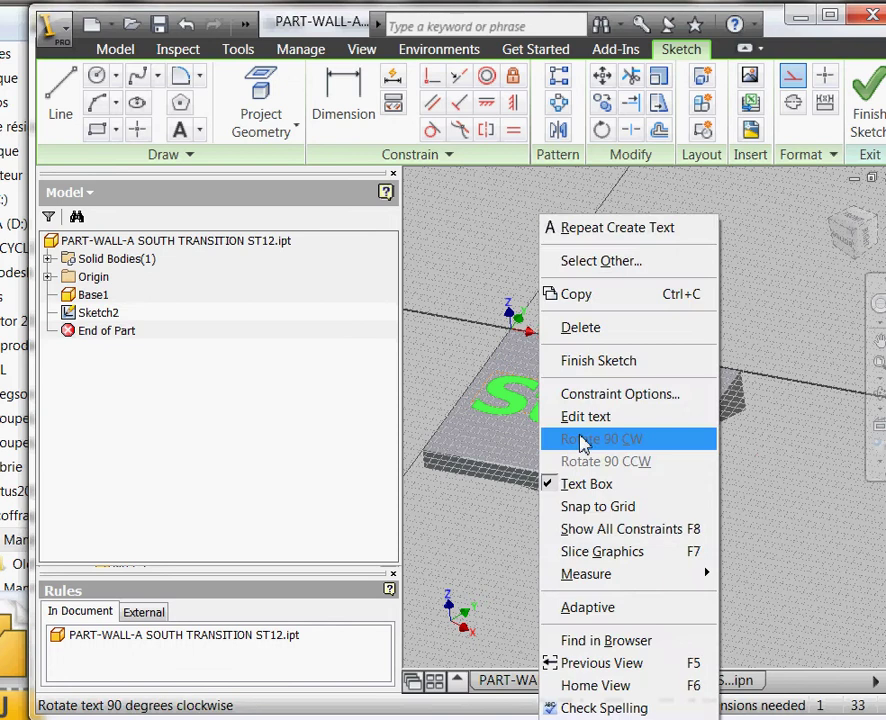
{"action": "left_click", "coordinate": [585, 416]}
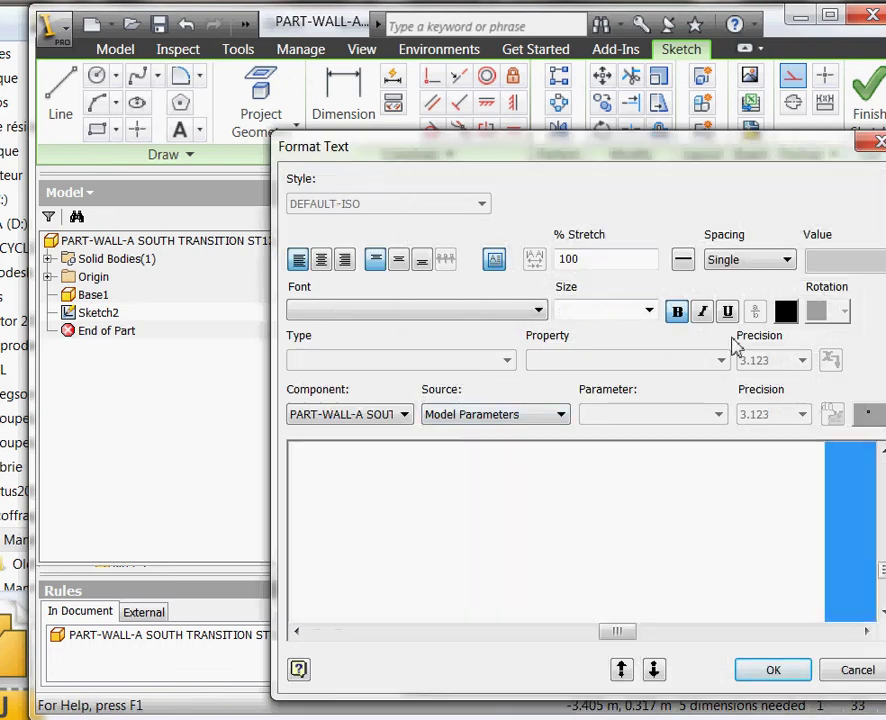
{"action": "left_click", "coordinate": [600, 310]}
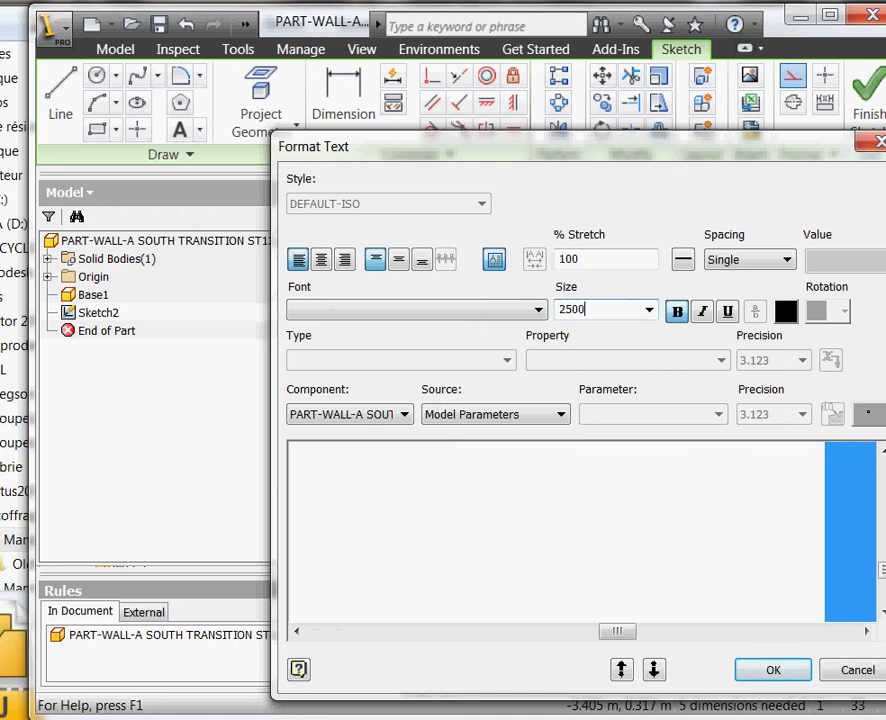
{"action": "left_click", "coordinate": [768, 671]}
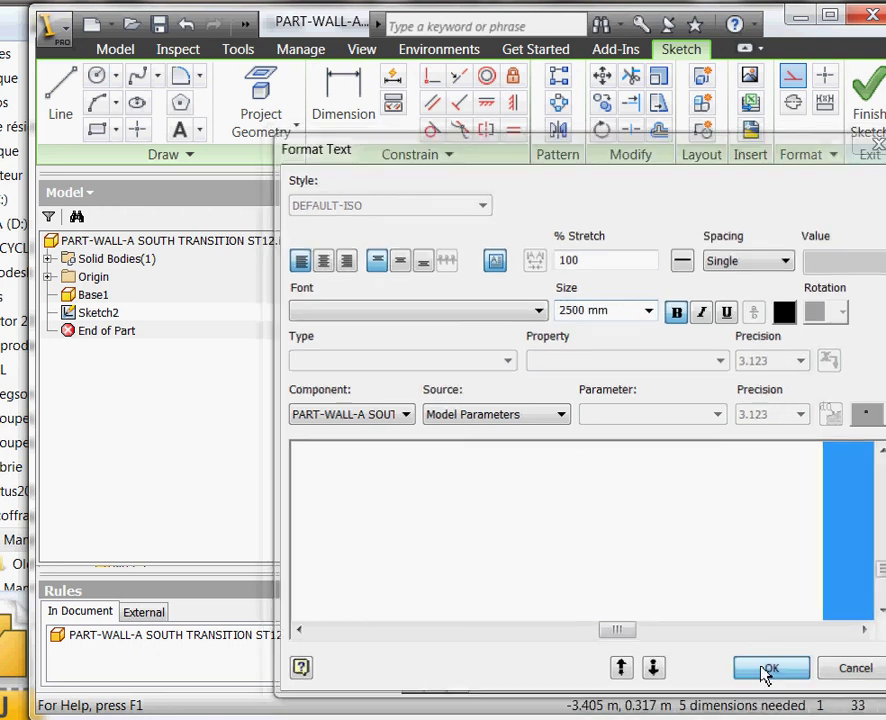
{"action": "middle_click_drag", "start_coordinate": [676, 324], "coordinate": [706, 316]}
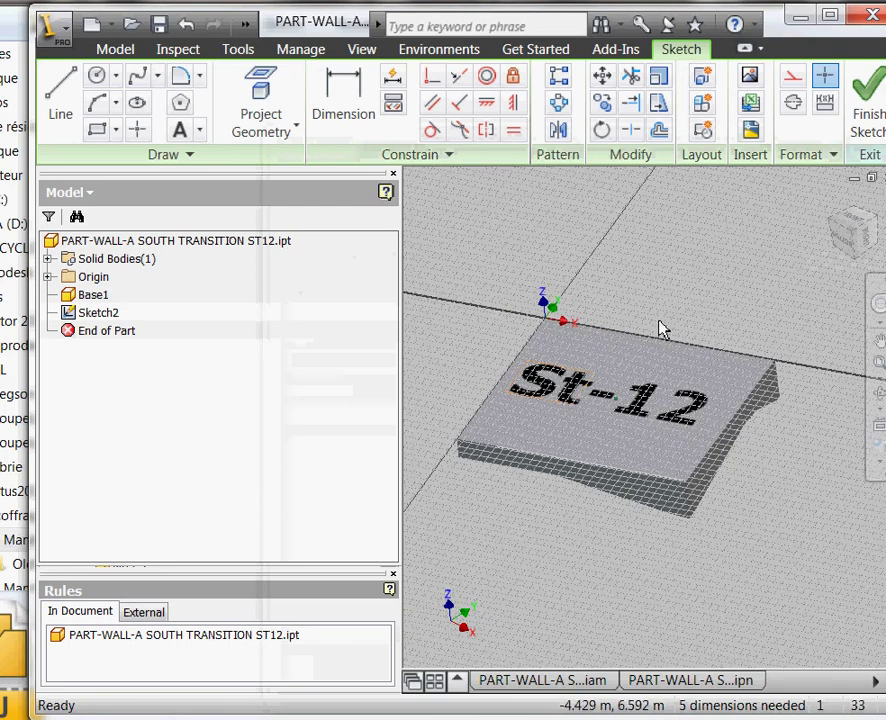
Finish the sketch and emboss the St-12 text from the face with a depth of 10 mm
{"action": "left_click", "coordinate": [860, 117]}
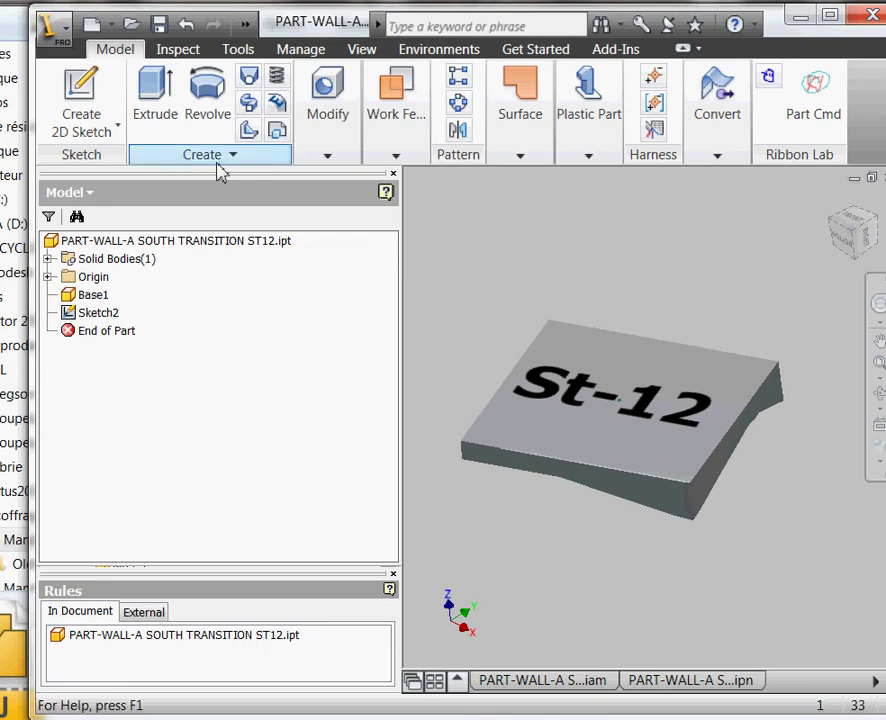
{"action": "left_click", "coordinate": [277, 110]}
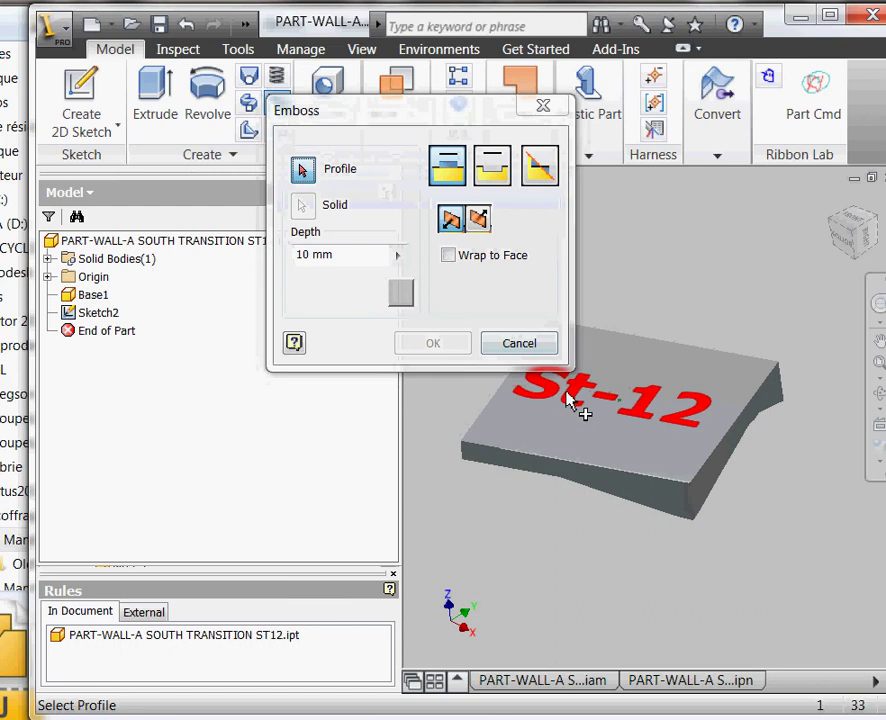
{"action": "left_click", "coordinate": [574, 401]}
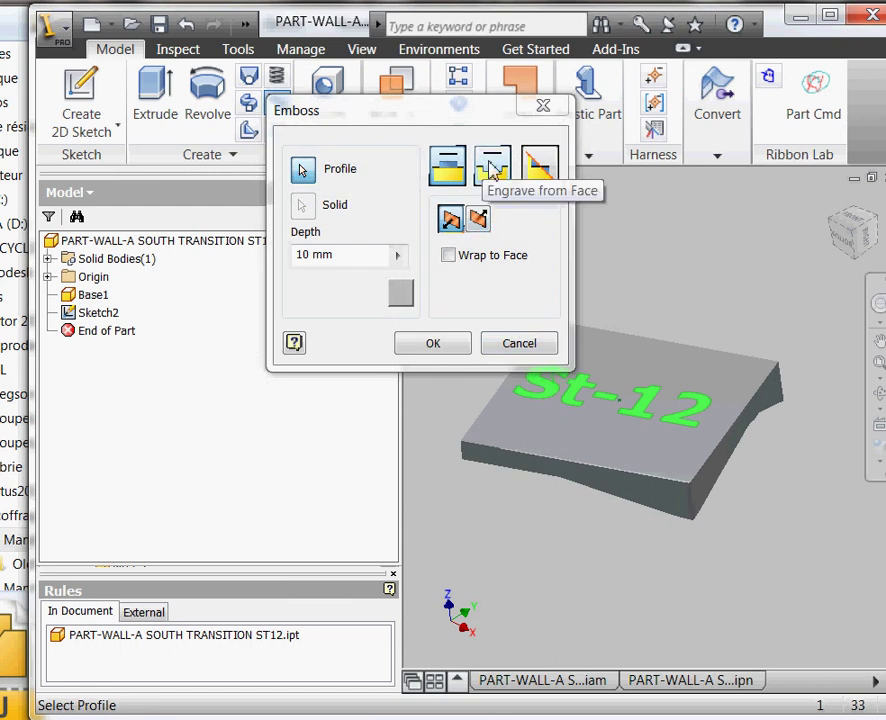
{"action": "left_click", "coordinate": [356, 258]}
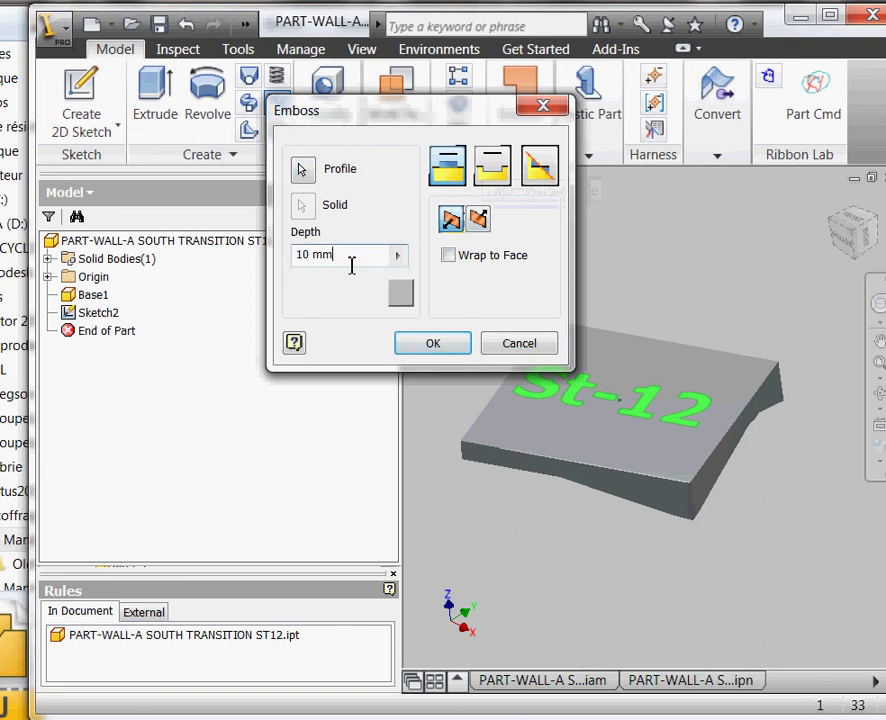
{"action": "left_click", "coordinate": [436, 343]}
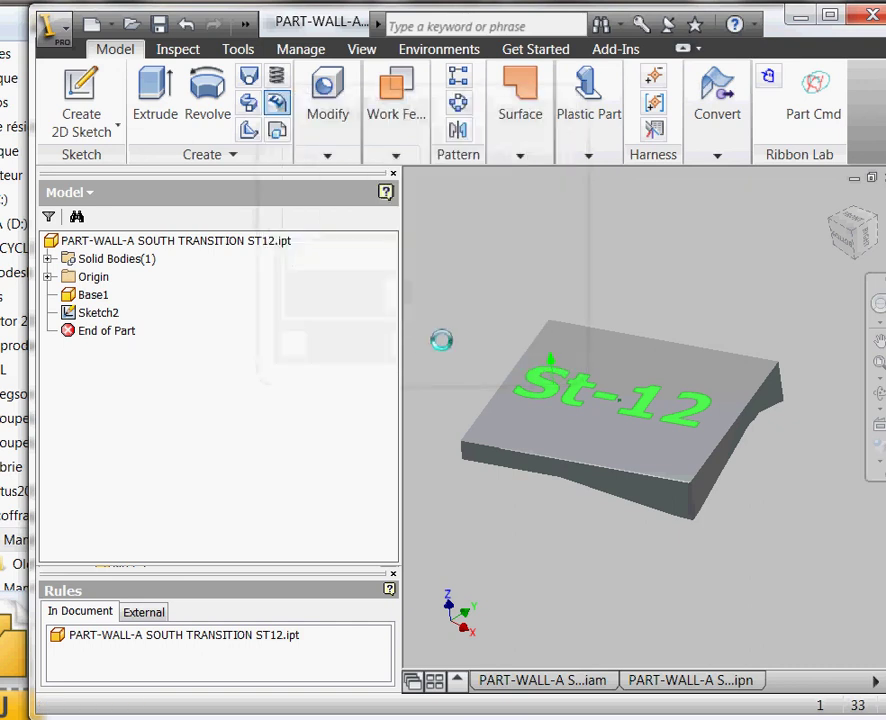
{"action": "scroll", "coordinate": [486, 360], "scroll_direction": "down", "scroll_amount": 3}
{"action": "middle_click_drag", "start_coordinate": [545, 357], "coordinate": [506, 331]}
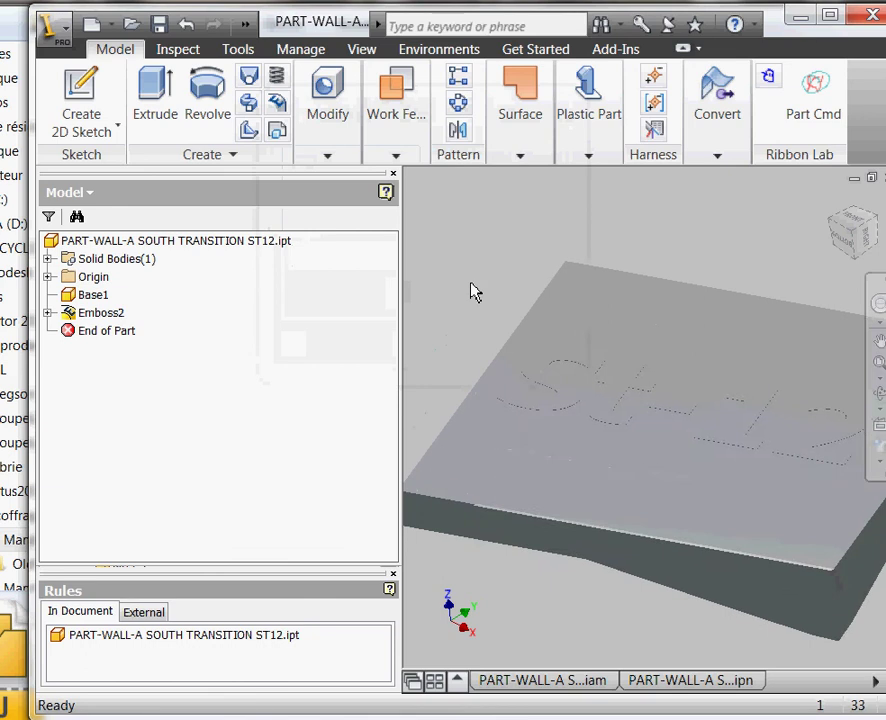
{"action": "scroll", "coordinate": [471, 289], "scroll_direction": "up", "scroll_amount": 3}
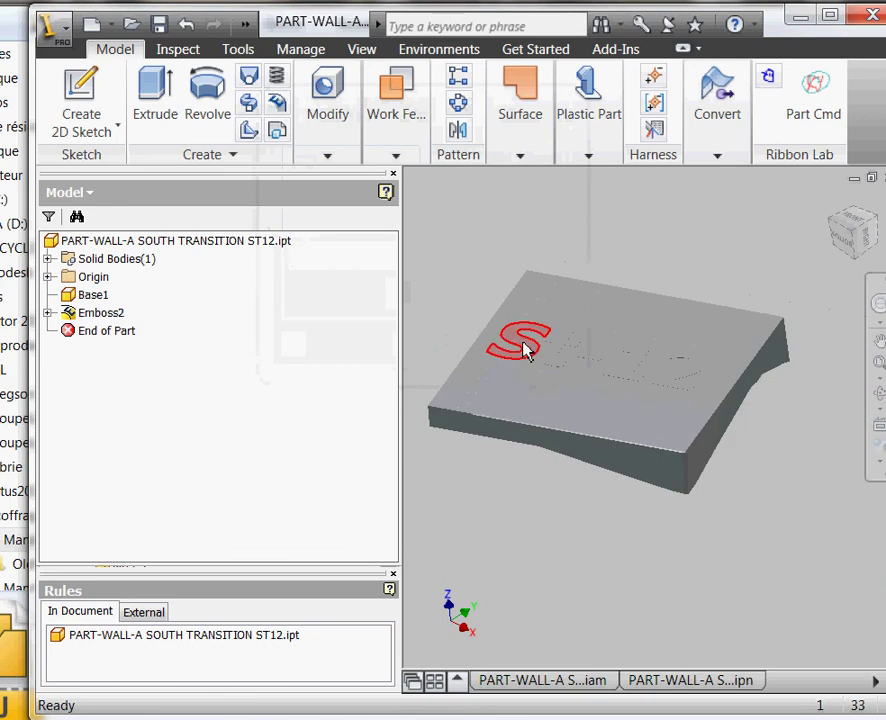
{"action": "left_click", "coordinate": [530, 352]}
{"action": "left_click", "coordinate": [576, 358], "text": "ctrl"}
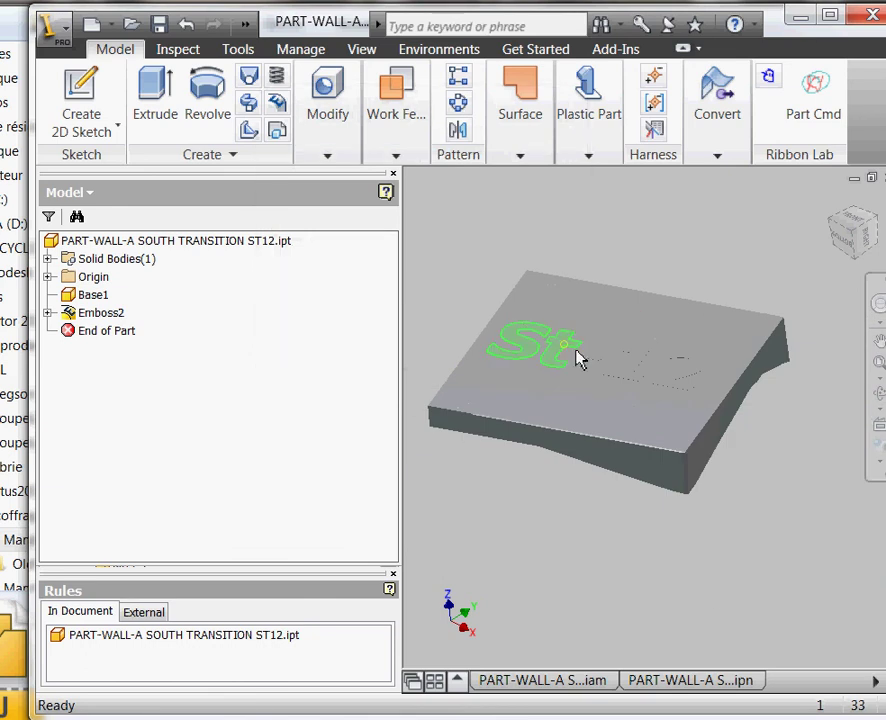
{"action": "left_click", "coordinate": [638, 366], "text": "ctrl"}
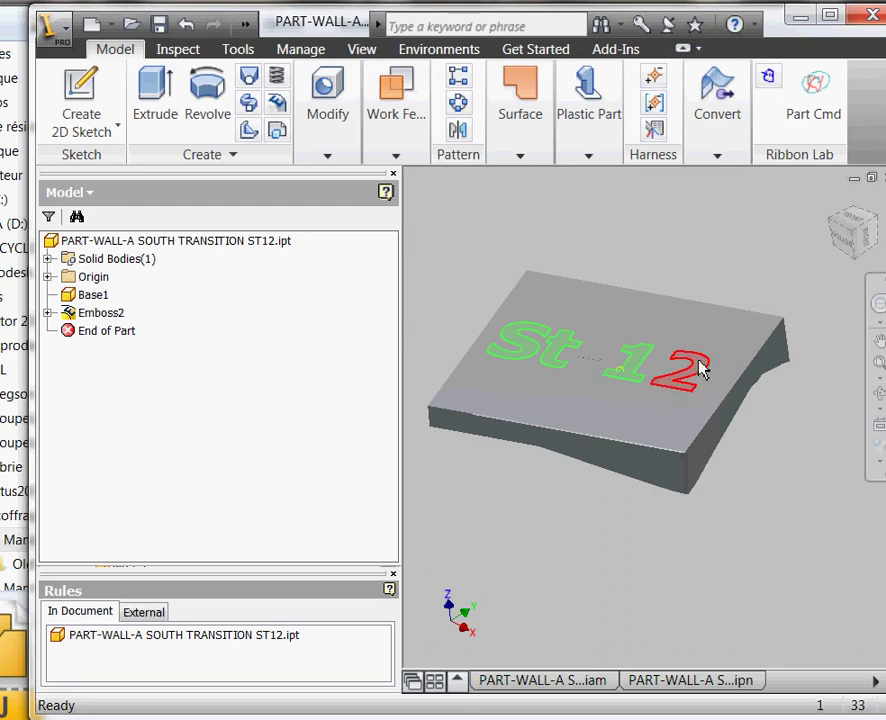
{"action": "left_click", "coordinate": [702, 366], "text": "ctrl"}
{"action": "scroll", "coordinate": [600, 360], "scroll_direction": "up", "scroll_amount": 3}
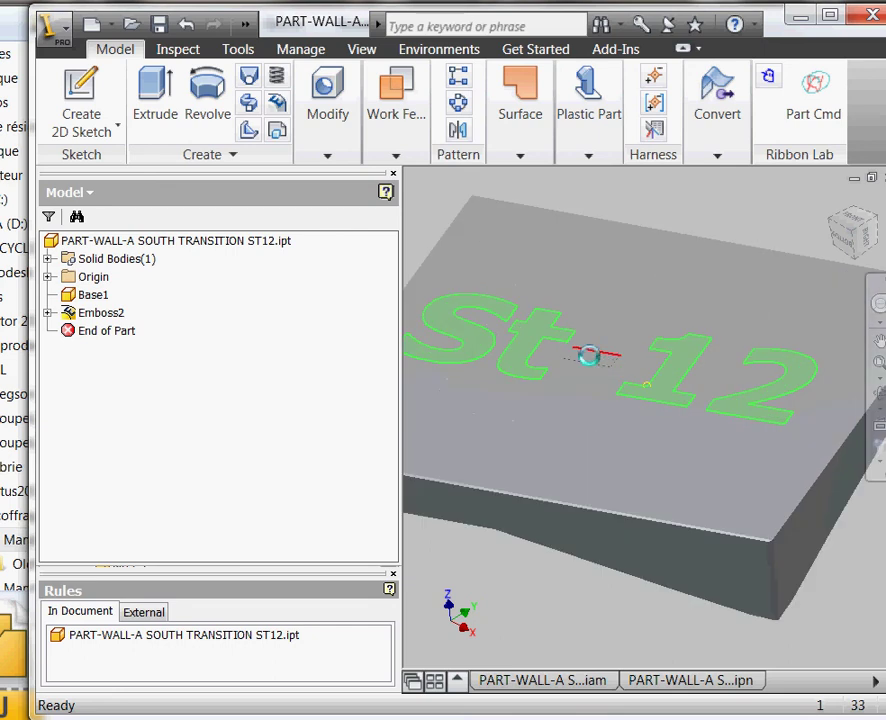
{"action": "scroll", "coordinate": [599, 346], "scroll_direction": "up", "scroll_amount": 3}
{"action": "scroll", "coordinate": [599, 346], "scroll_direction": "down", "scroll_amount": 6}
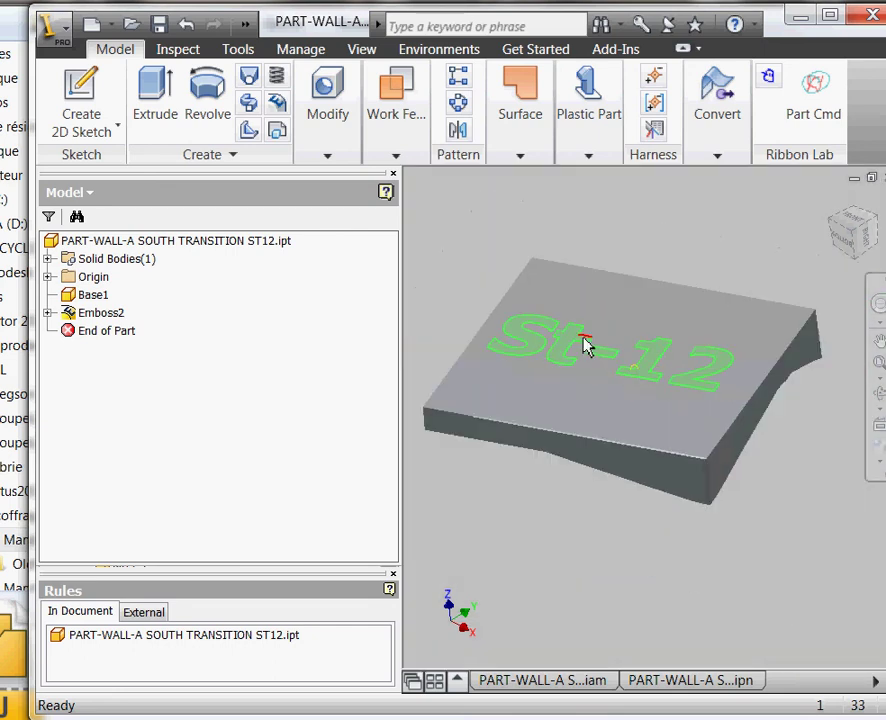
{"action": "right_click", "coordinate": [586, 345]}
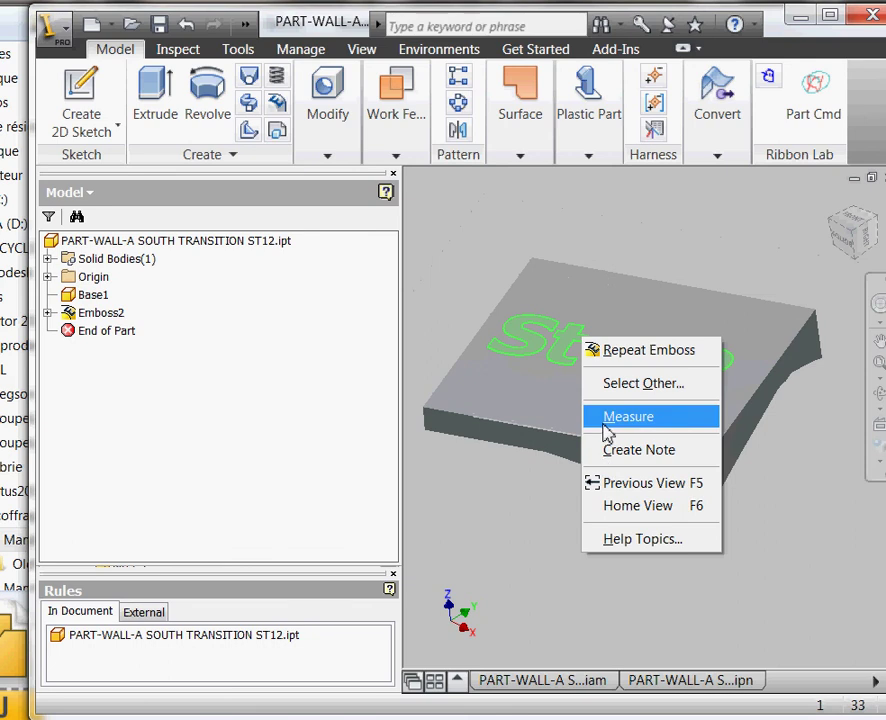
{"action": "key", "text": "Escape"}
{"action": "scroll", "coordinate": [650, 375], "scroll_direction": "up", "scroll_amount": 4}
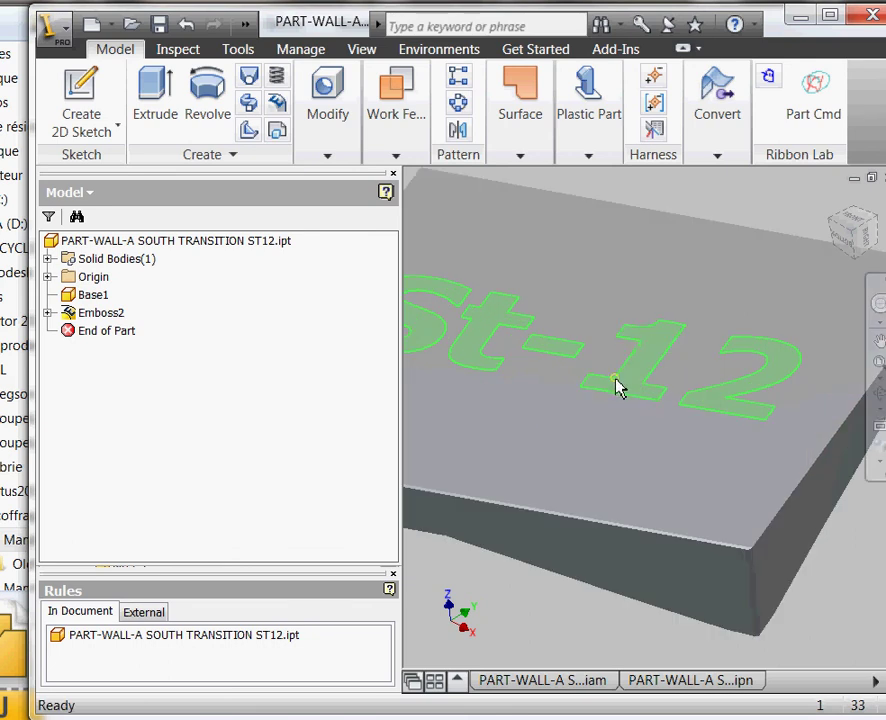
{"action": "scroll", "coordinate": [597, 485], "scroll_direction": "down", "scroll_amount": 4}
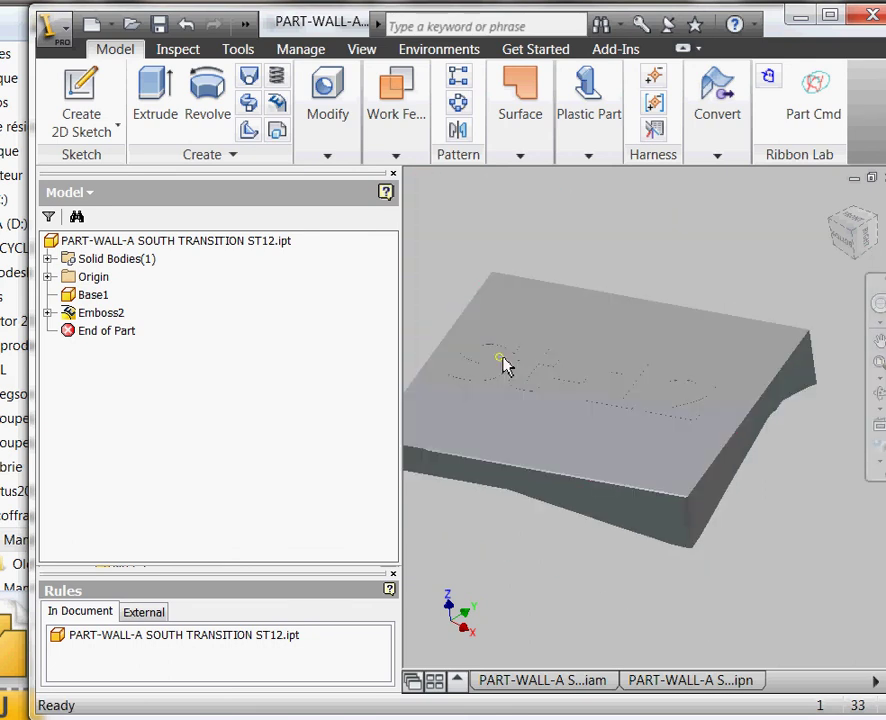
Select the embossed S, t, 1 and 2 faces and set their face color style to Black
{"action": "left_click", "coordinate": [500, 372]}
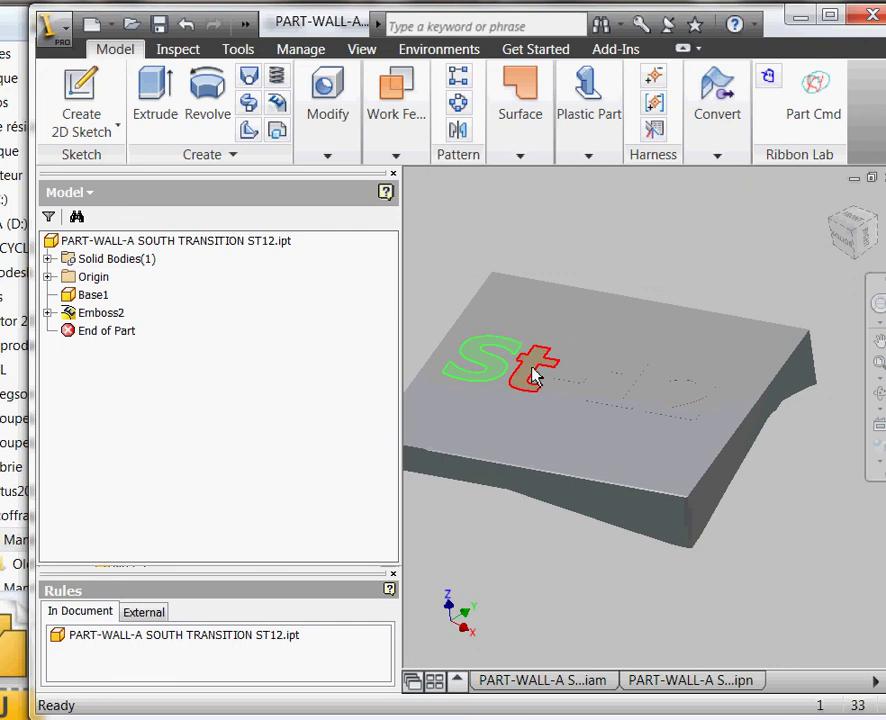
{"action": "left_click", "coordinate": [535, 375]}
{"action": "left_click", "coordinate": [627, 390]}
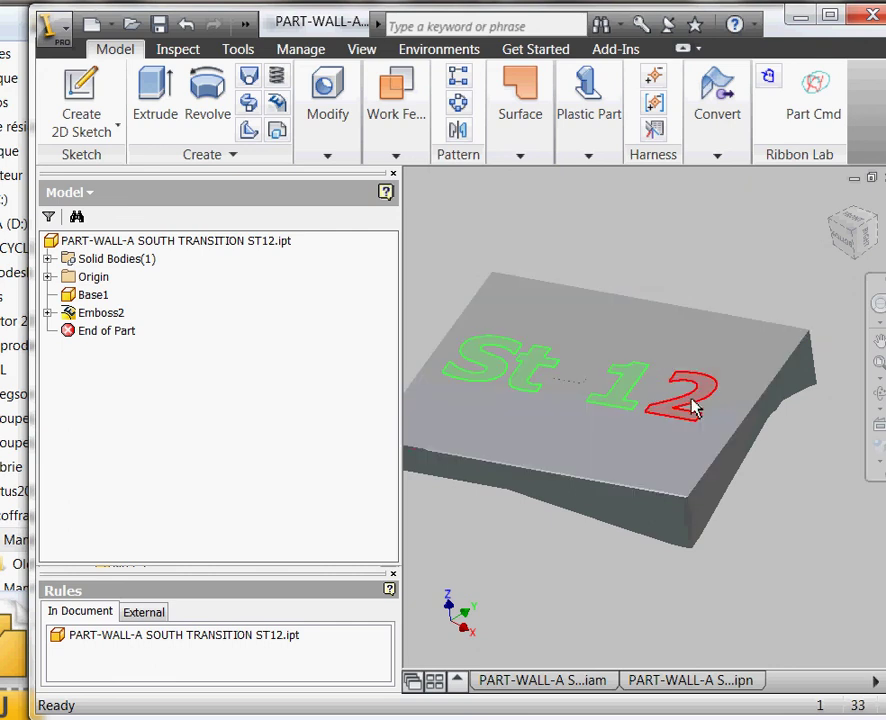
{"action": "left_click", "coordinate": [694, 398], "text": "ctrl"}
{"action": "right_click", "coordinate": [686, 399]}
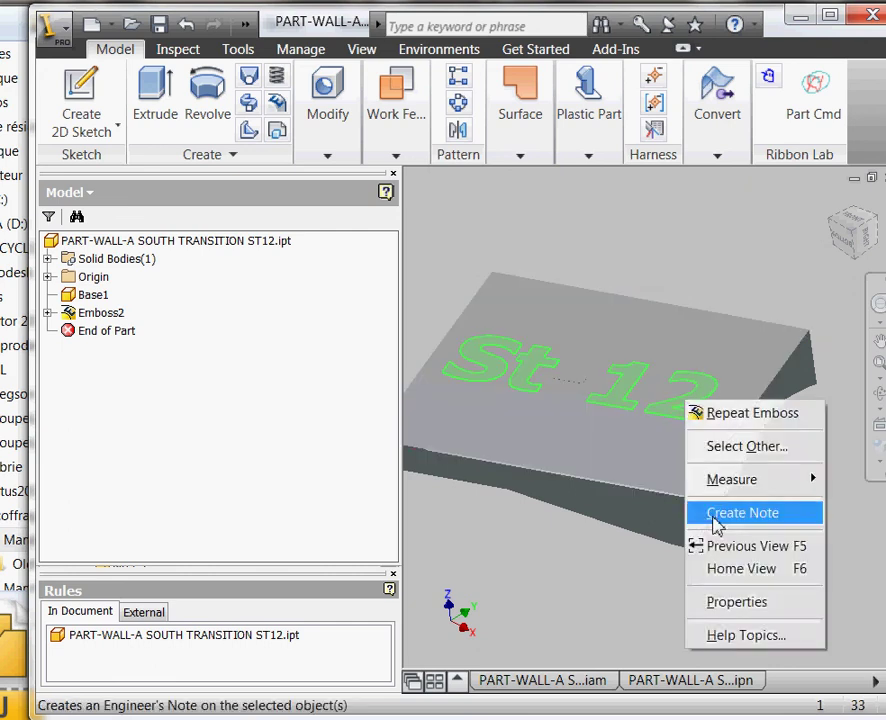
{"action": "left_click", "coordinate": [739, 601]}
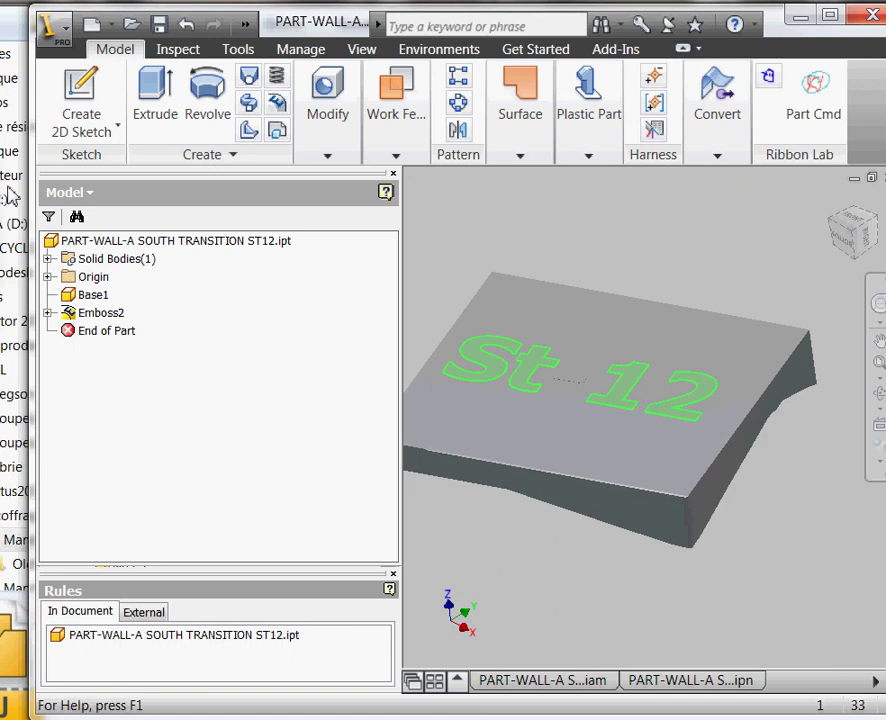
{"action": "left_click", "coordinate": [726, 269]}
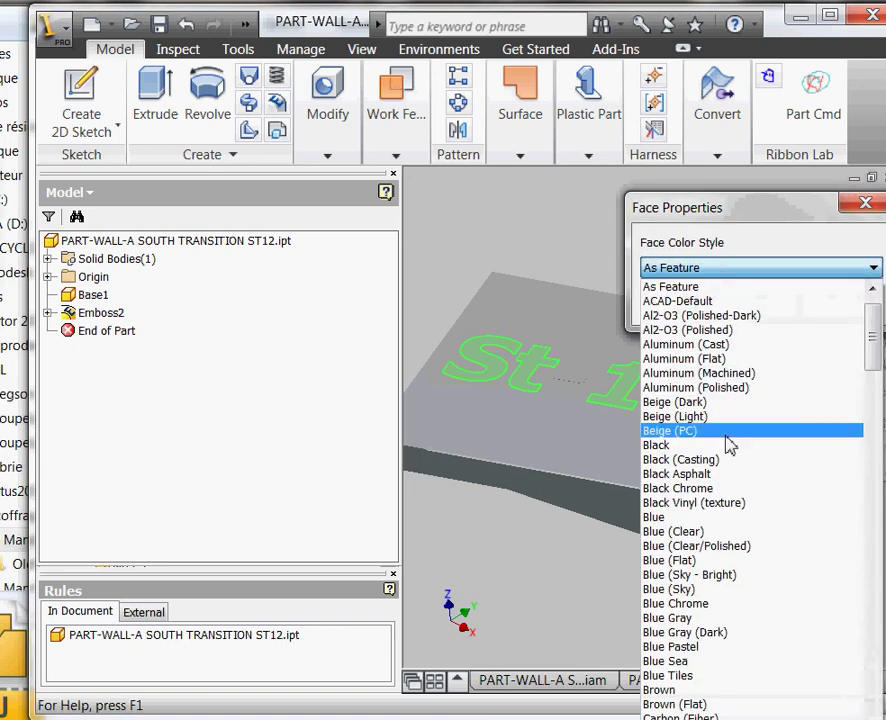
{"action": "left_click", "coordinate": [726, 446]}
{"action": "left_click", "coordinate": [763, 303]}
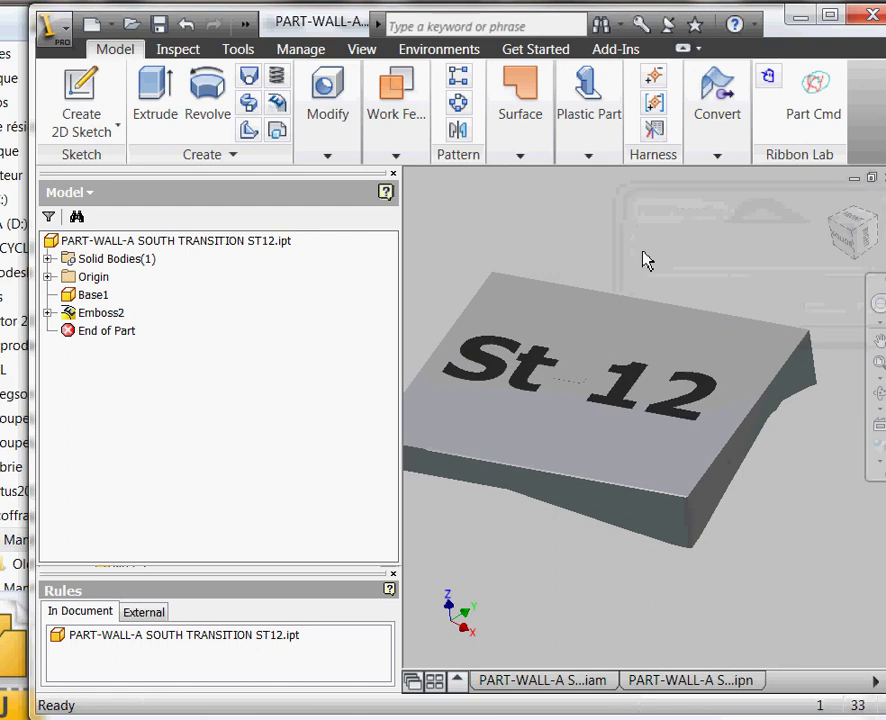
{"action": "left_click", "coordinate": [332, 111]}
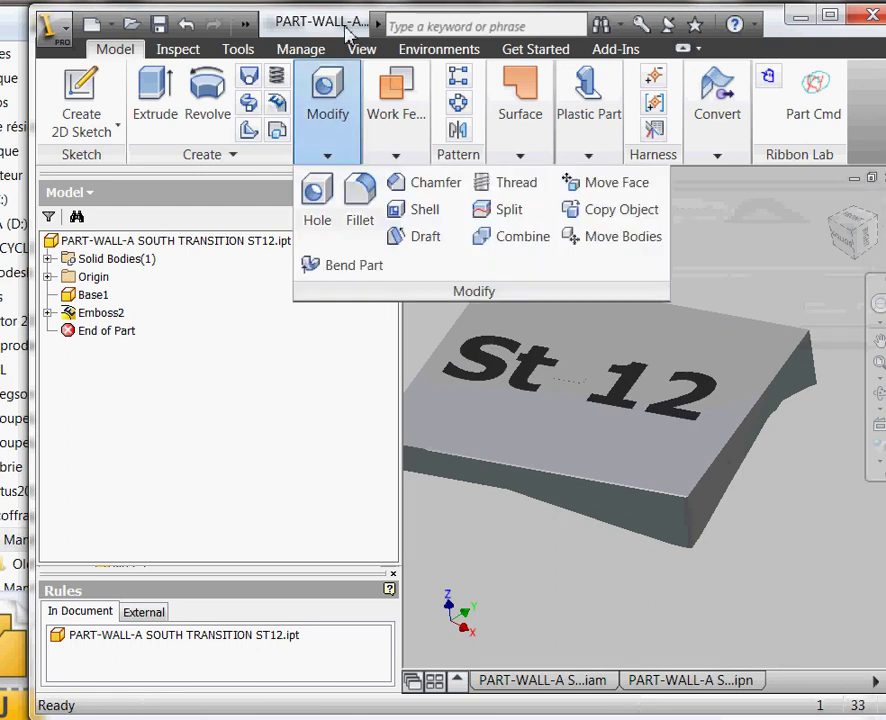
{"action": "left_click", "coordinate": [76, 243]}
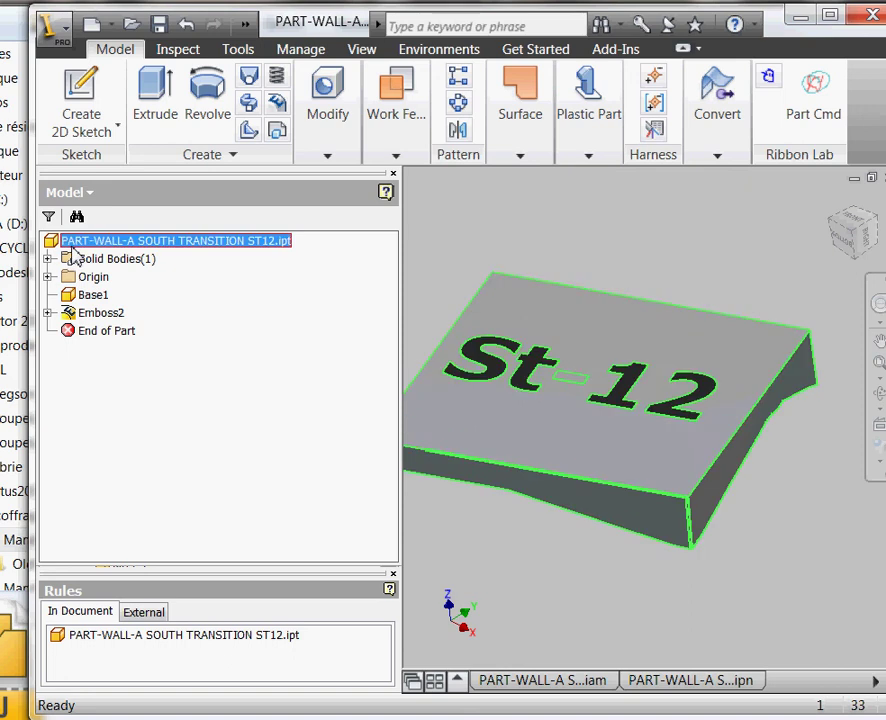
{"action": "left_click", "coordinate": [633, 251]}
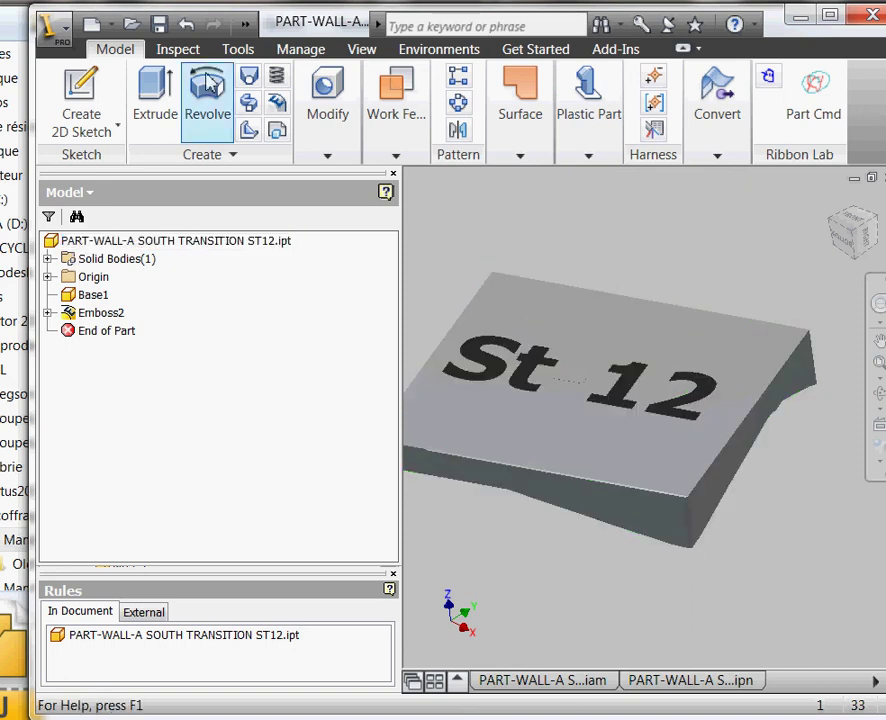
Save the ST12 part, close it to return to the presentation, and clear the component selection
{"action": "left_click", "coordinate": [160, 25]}
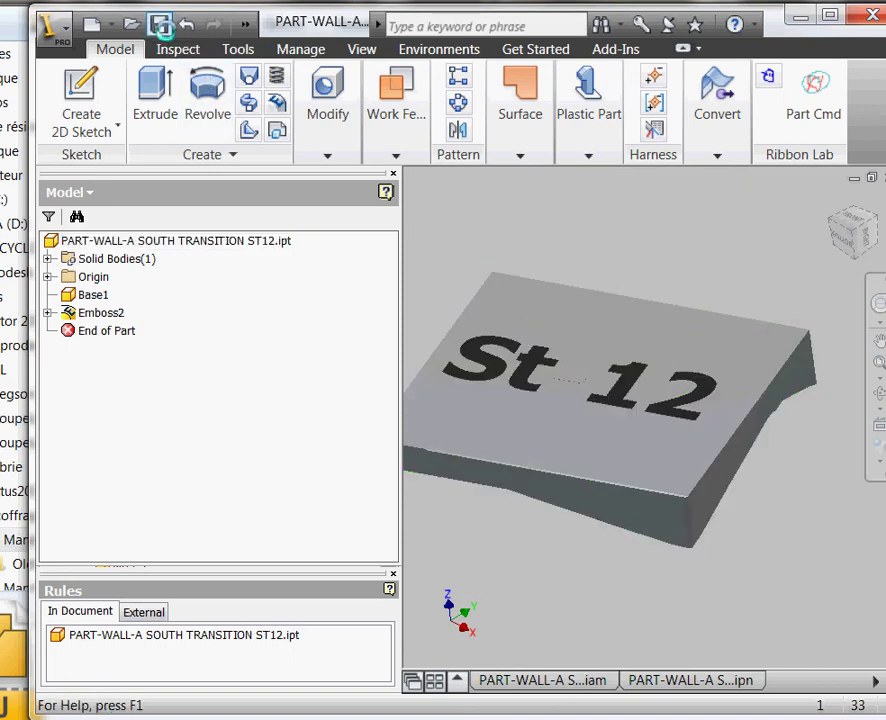
{"action": "left_click", "coordinate": [884, 177]}
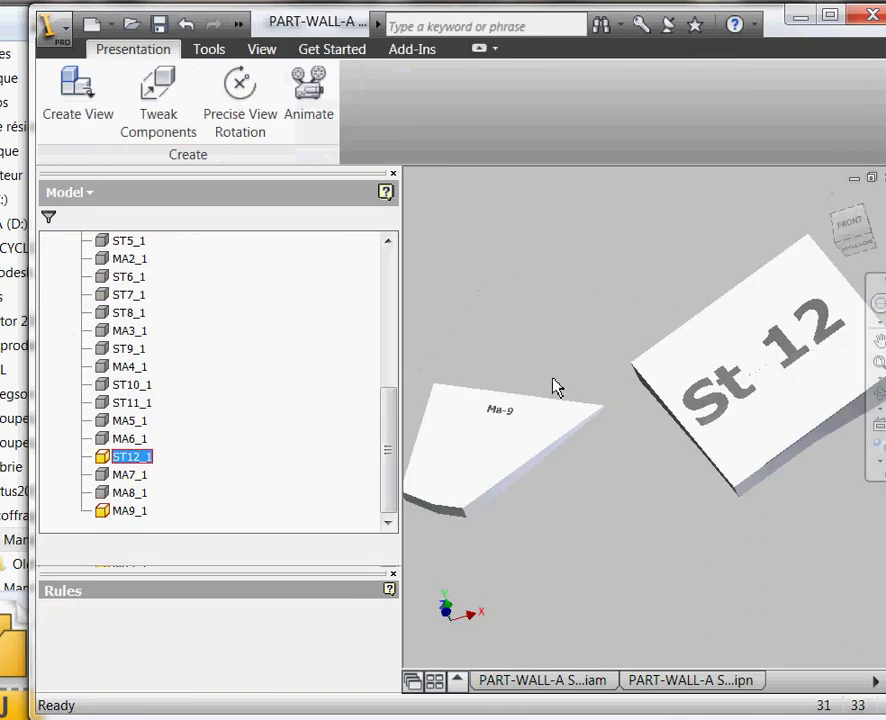
{"action": "left_click", "coordinate": [569, 595]}
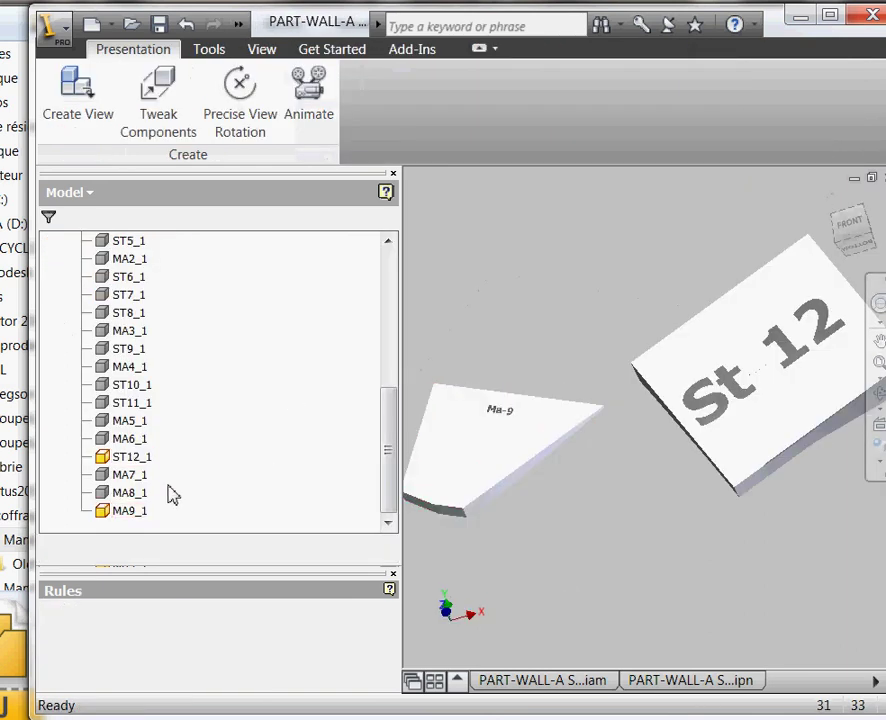
{"action": "left_click", "coordinate": [131, 461]}
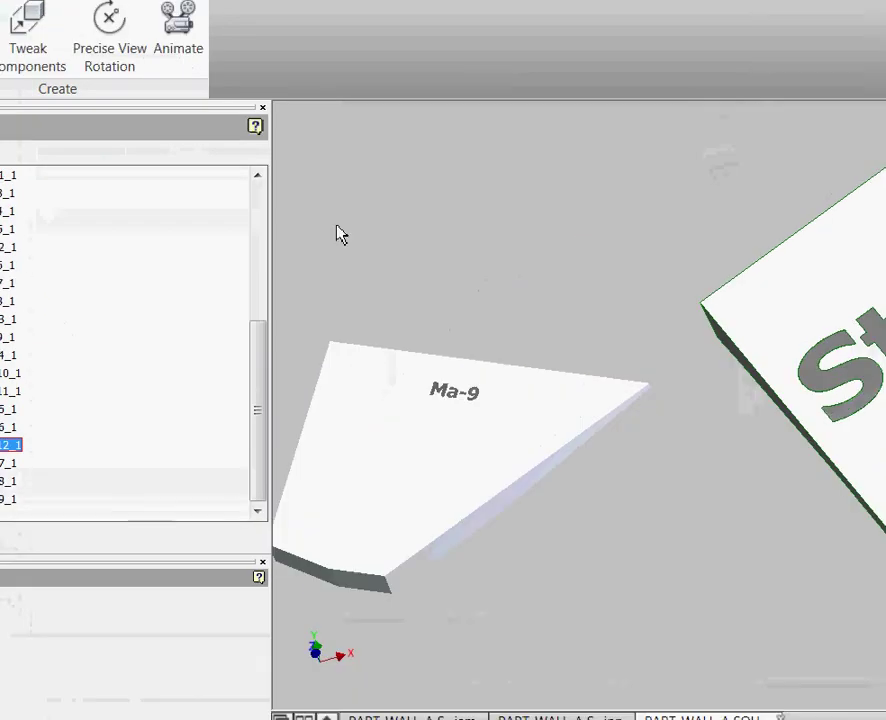
{"action": "middle_click_drag", "start_coordinate": [382, 210], "coordinate": [410, 226]}
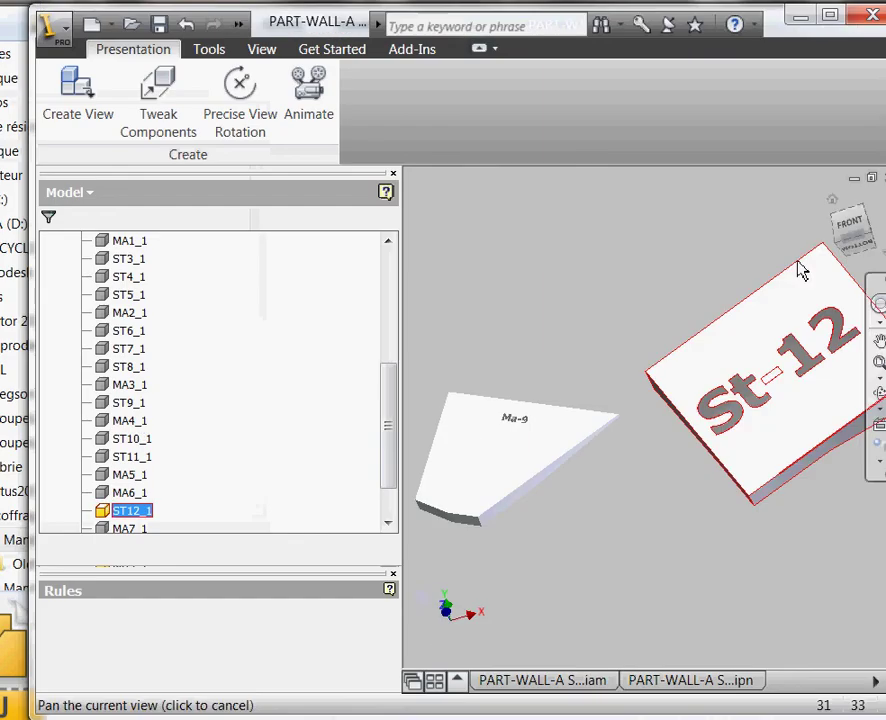
{"action": "left_click", "coordinate": [137, 423]}
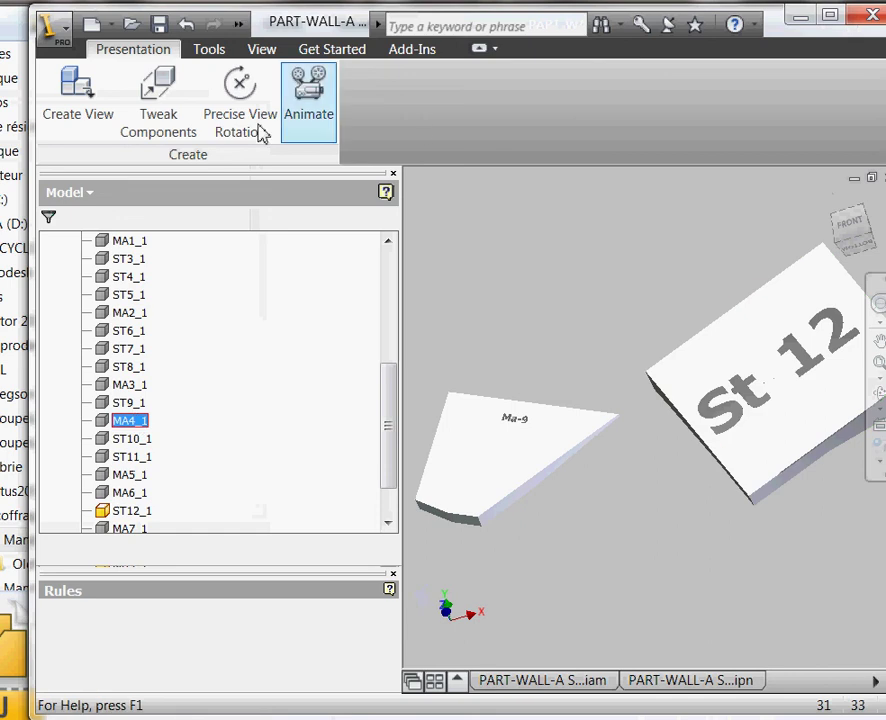
Switch to the PART-WALL-A SOUTH TRANSITION.iam assembly and select the MA9_1 component
{"action": "left_click", "coordinate": [544, 682]}
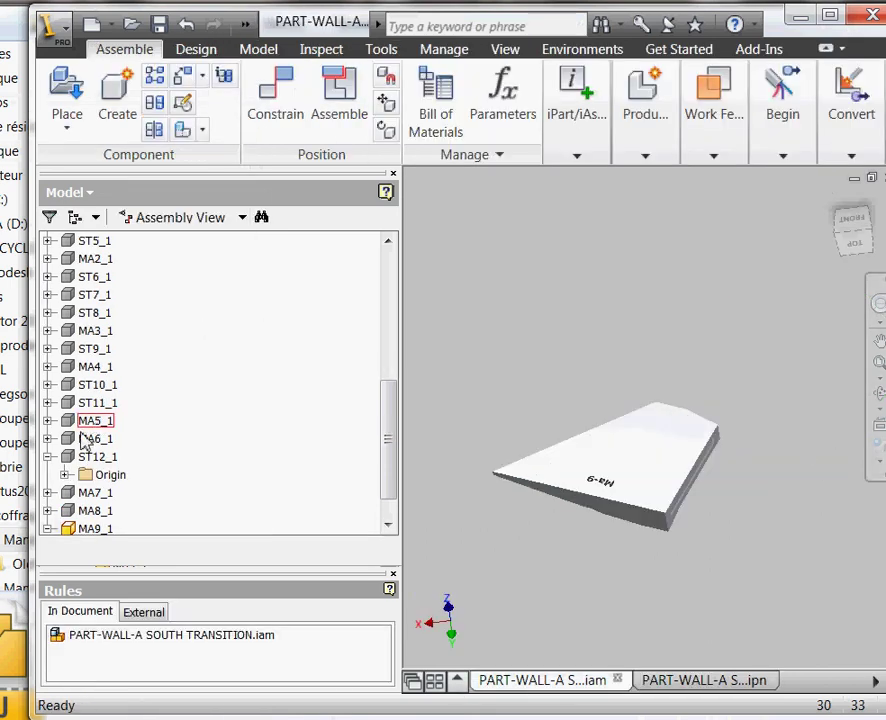
{"action": "left_click", "coordinate": [62, 494]}
{"action": "left_click", "coordinate": [576, 130]}
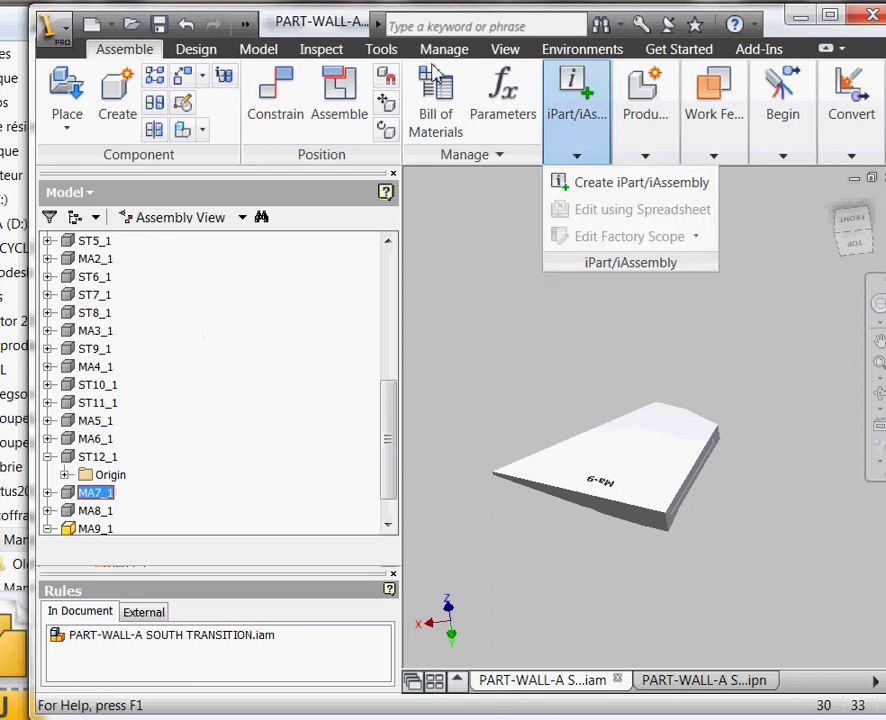
{"action": "left_click", "coordinate": [353, 35]}
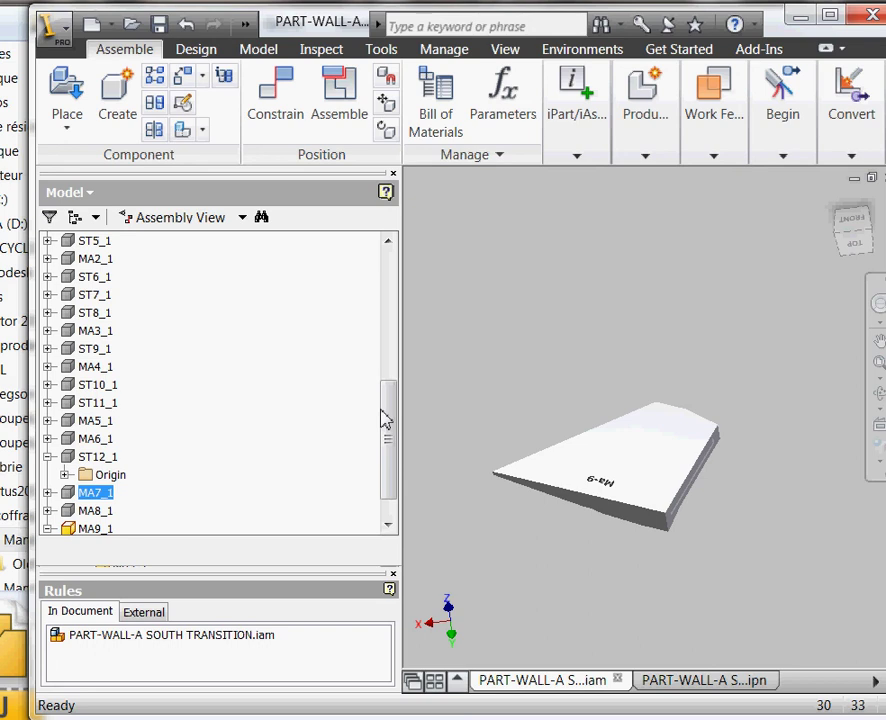
{"action": "left_click_drag", "start_coordinate": [384, 413], "coordinate": [384, 477]}
{"action": "left_click", "coordinate": [90, 492]}
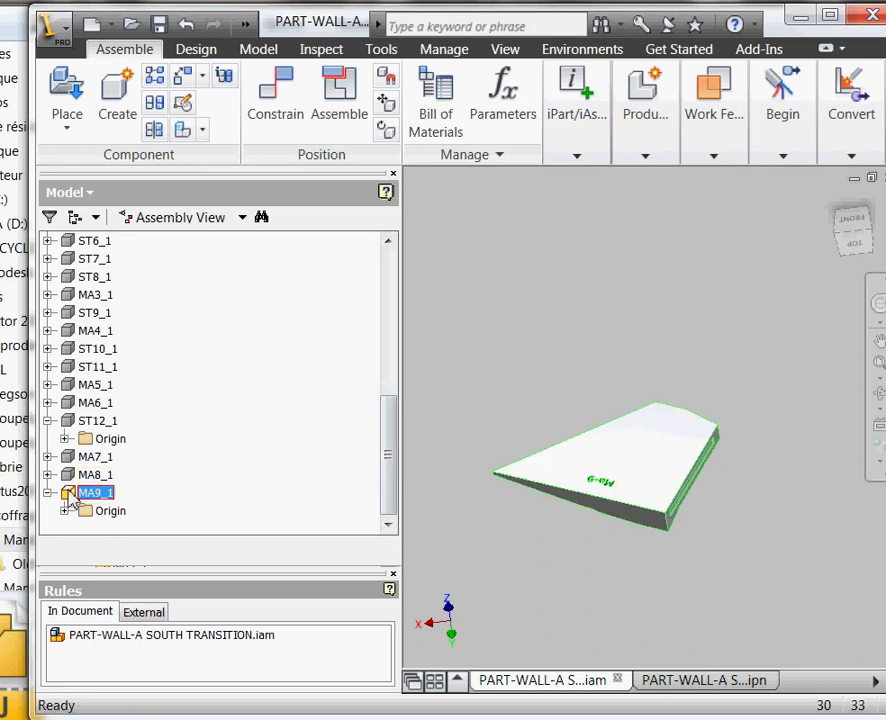
Widen the application window to expose the color override list and check it for the selected MA9_1 component
{"action": "left_click_drag", "start_coordinate": [884, 264], "coordinate": [885, 264]}
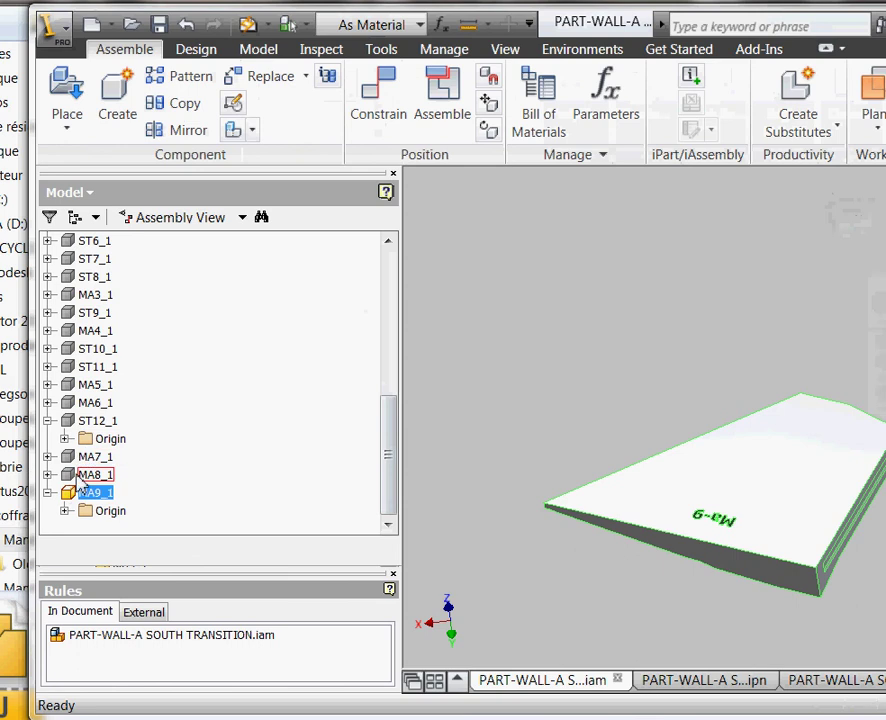
{"action": "left_click", "coordinate": [420, 26]}
{"action": "left_click", "coordinate": [424, 36]}
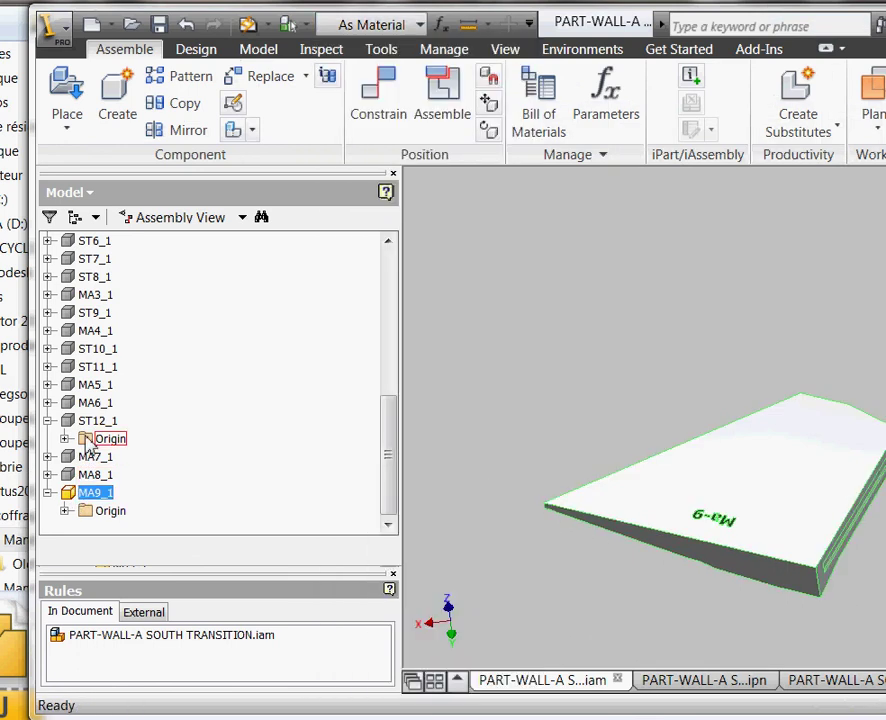
Select the MA6_1 component in the assembly and check its color override against the list of available colors
{"action": "left_click", "coordinate": [92, 402]}
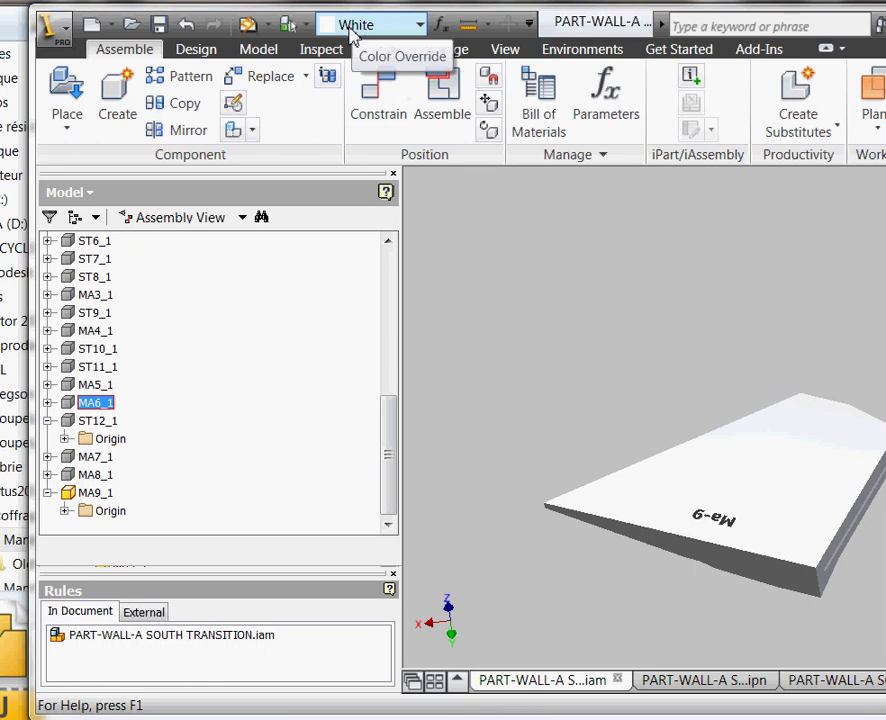
{"action": "left_click", "coordinate": [424, 30]}
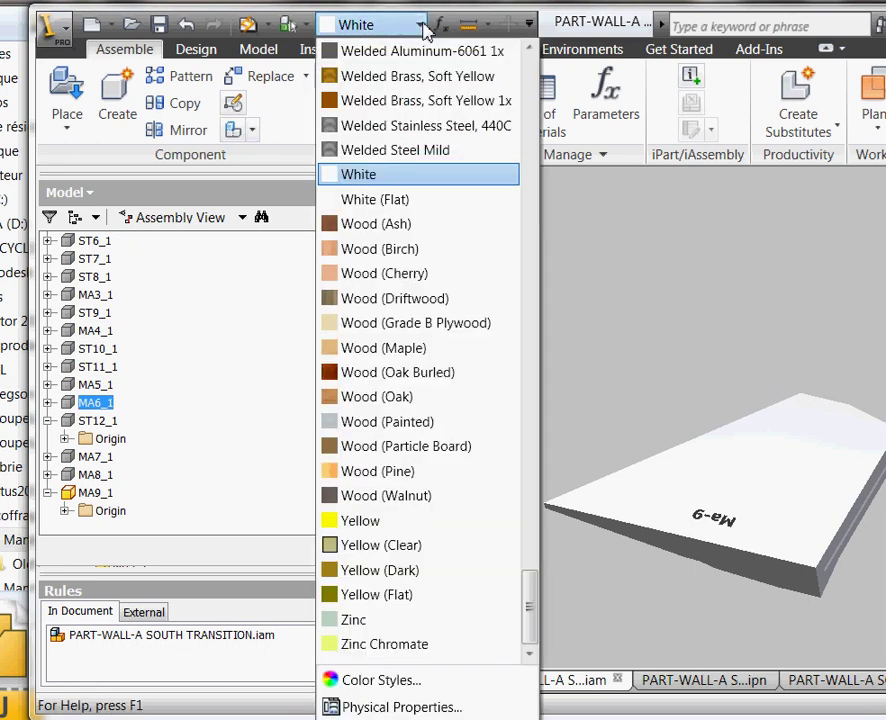
{"action": "left_click", "coordinate": [549, 316]}
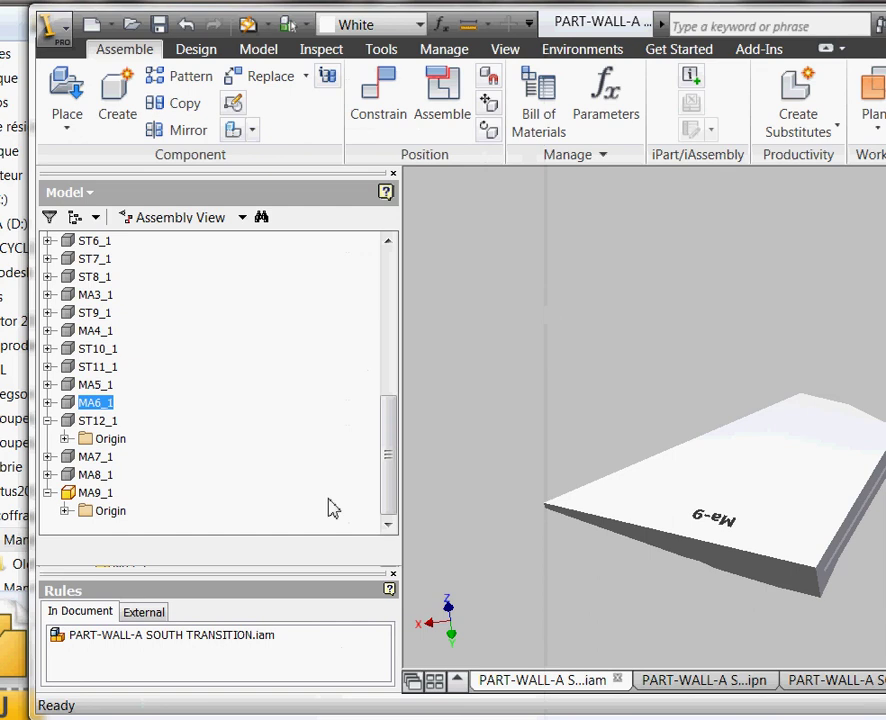
Turn on the visibility of the ST12_1 component in the assembly and bring its embossed label into view
{"action": "right_click", "coordinate": [86, 428]}
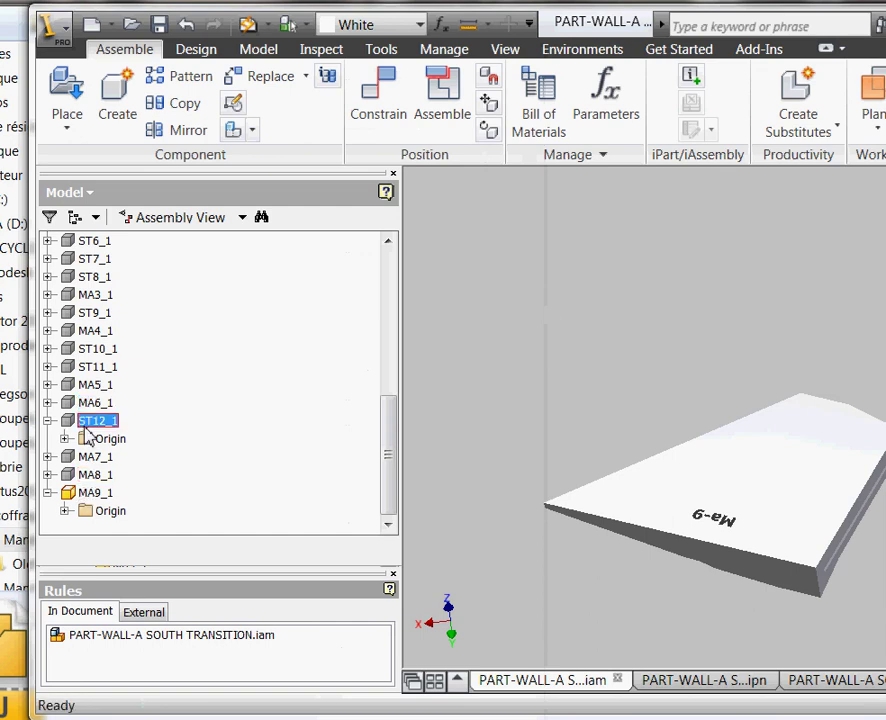
{"action": "left_click", "coordinate": [127, 481]}
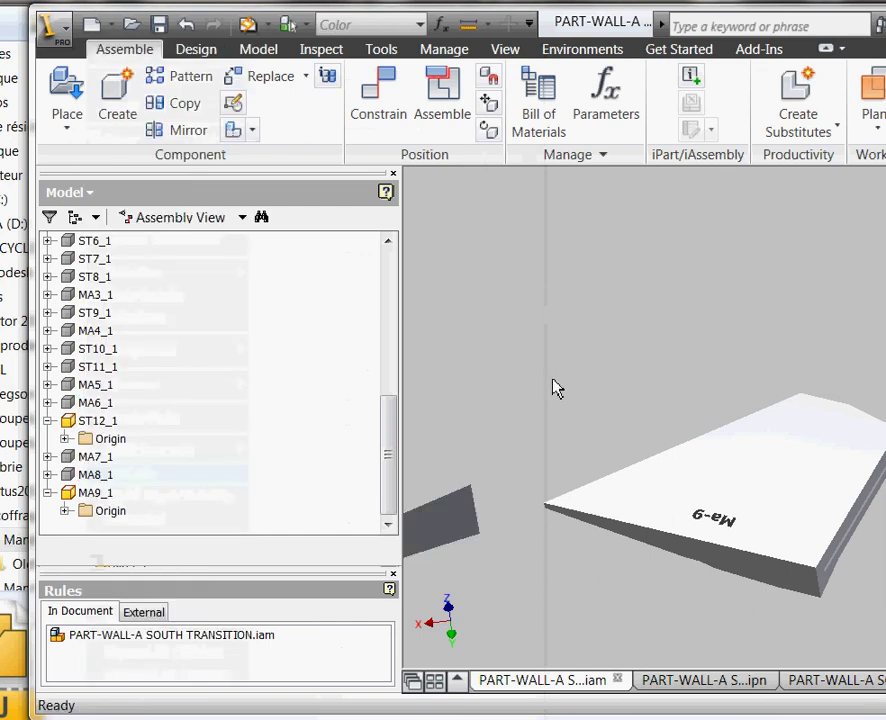
{"action": "middle_click_drag", "start_coordinate": [538, 431], "coordinate": [842, 433]}
{"action": "middle_click_drag", "start_coordinate": [572, 472], "coordinate": [633, 447]}
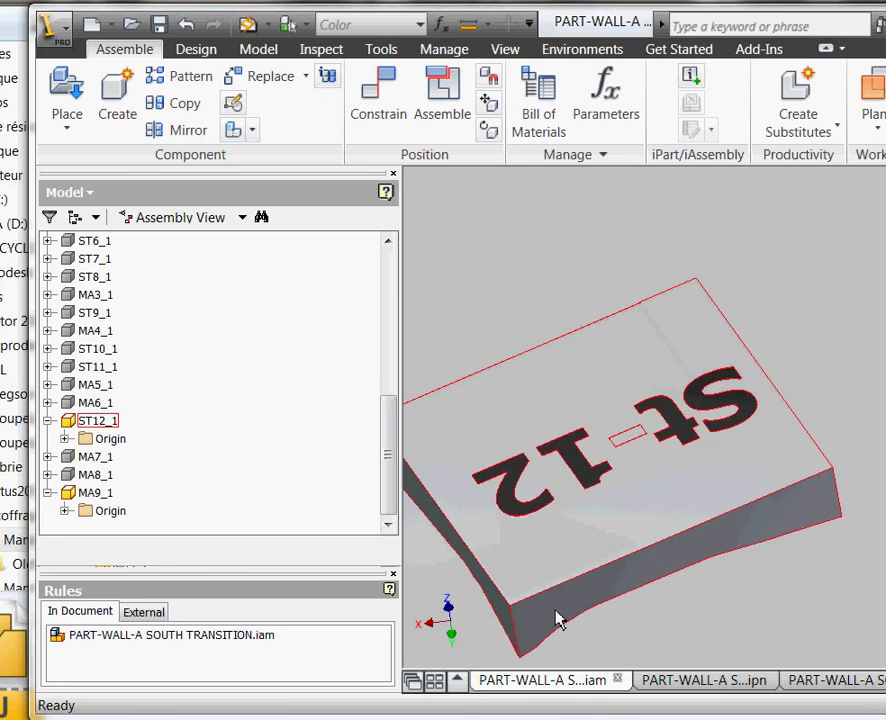
Switch to the PART-WALL-A SOUTH TRANSITION presentation and examine the embossed St 12 label on the ST12 part
{"action": "left_click", "coordinate": [742, 684]}
{"action": "scroll", "coordinate": [660, 540], "scroll_direction": "down", "scroll_amount": 8}
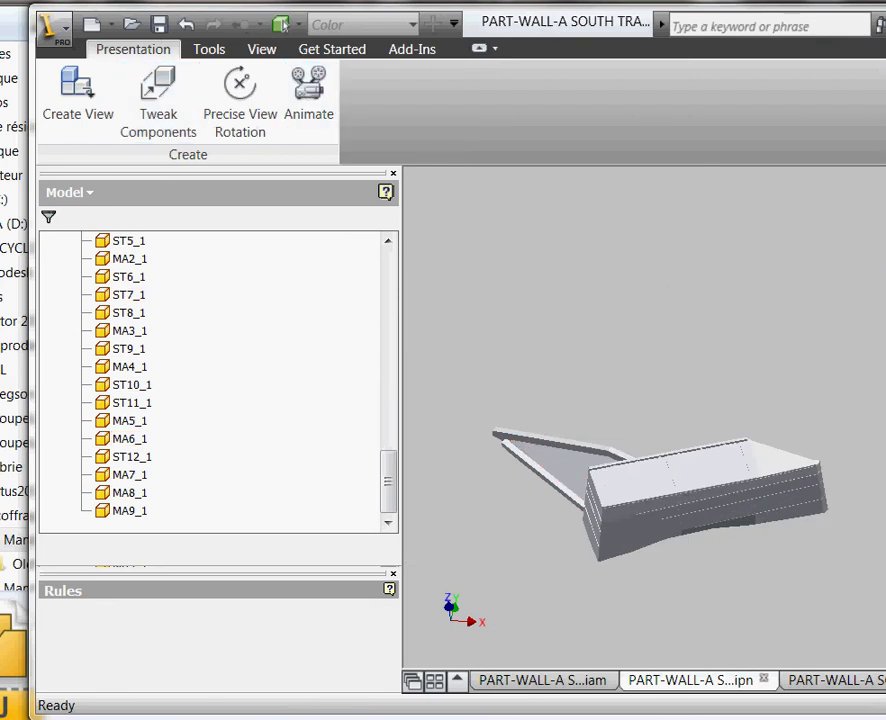
{"action": "scroll", "coordinate": [644, 417], "scroll_direction": "up", "scroll_amount": 10}
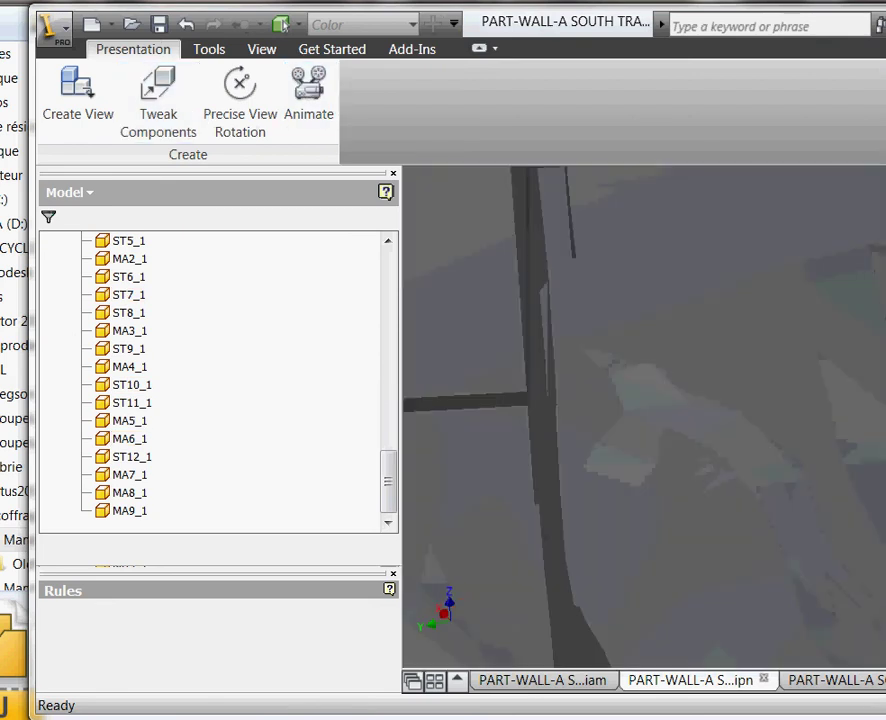
{"action": "mouse_move", "coordinate": [644, 417]}
{"action": "middle_mouse_down", "text": "shift"}
{"action": "mouse_move", "coordinate": [700, 360]}
{"action": "mouse_move", "coordinate": [726, 302]}
{"action": "mouse_move", "coordinate": [655, 350]}
{"action": "mouse_move", "coordinate": [655, 427]}
{"action": "middle_mouse_up", "text": "shift"}
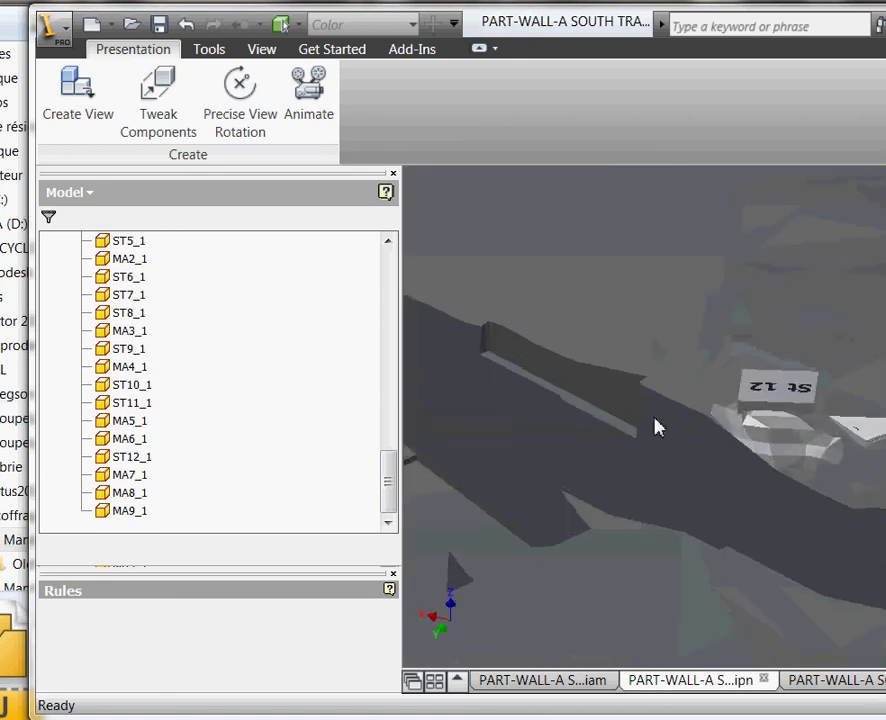
{"action": "key", "text": "F5"}
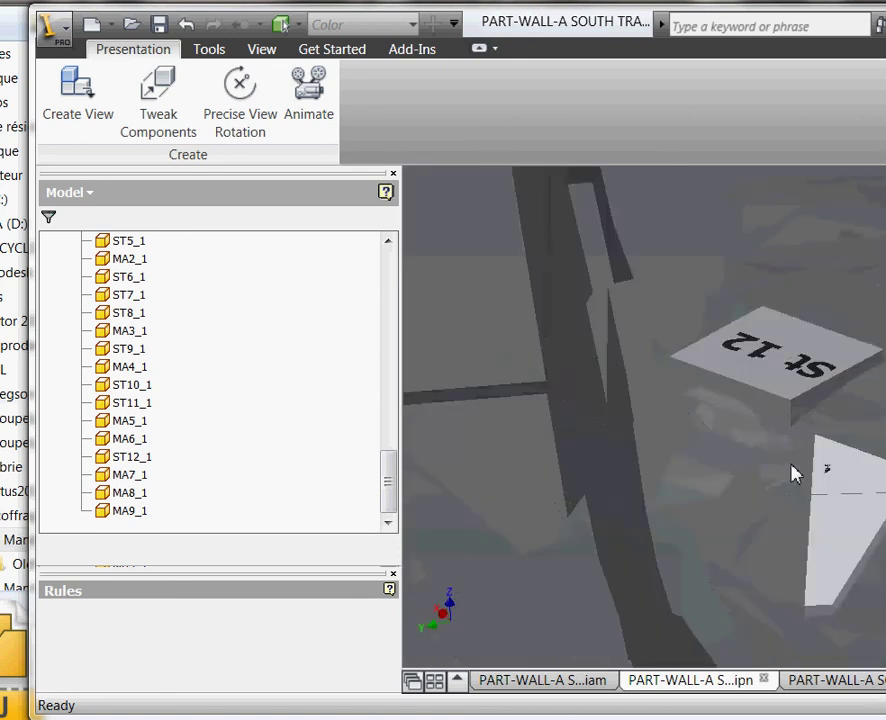